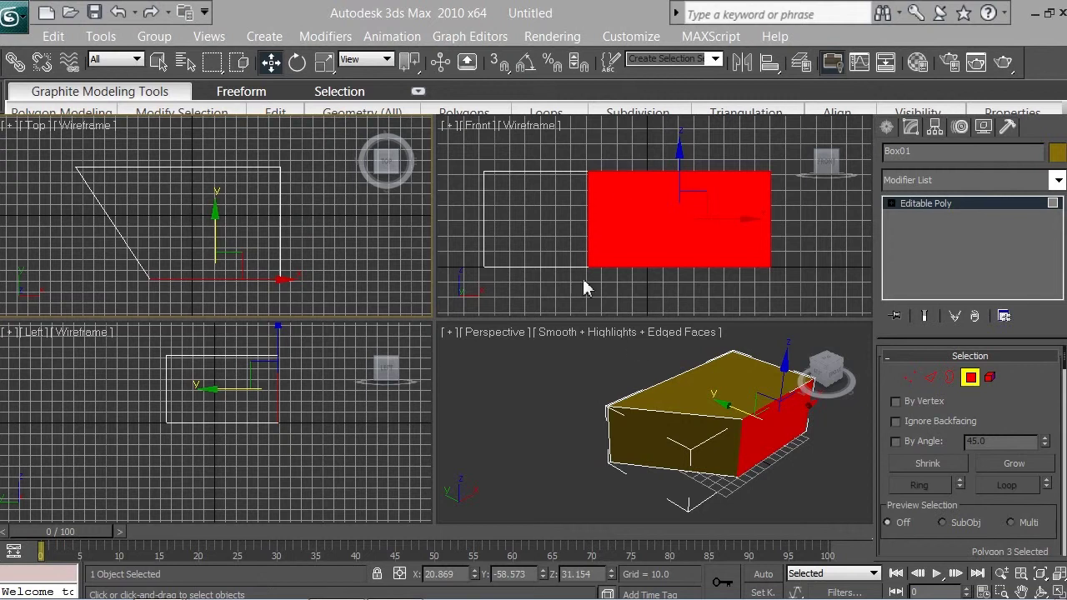
Step: Render the Perspective view of the box and close the rendered frame
right_click(570, 392)
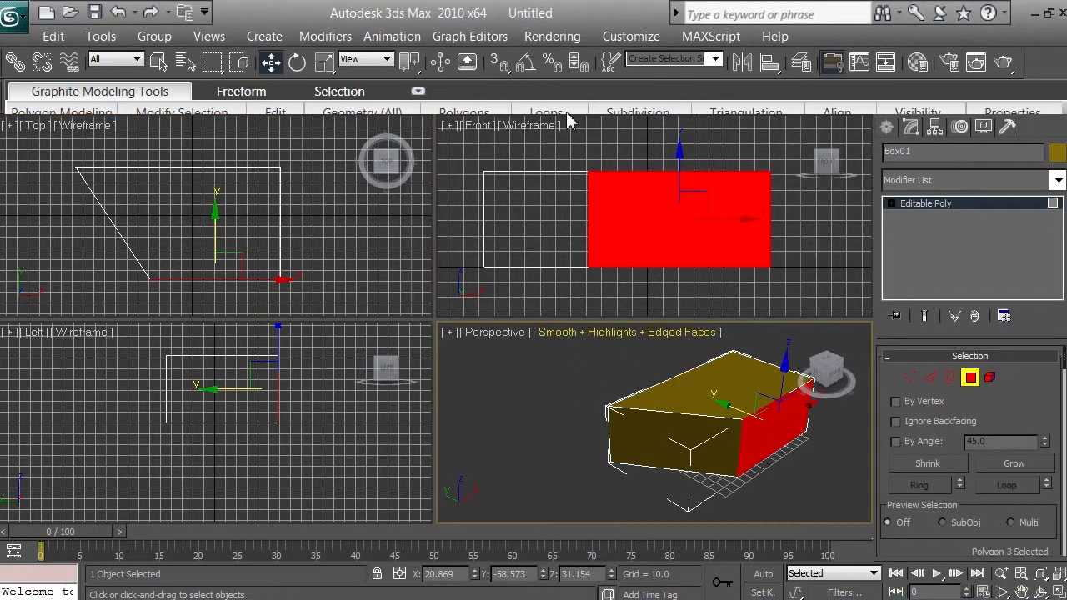
click(552, 36)
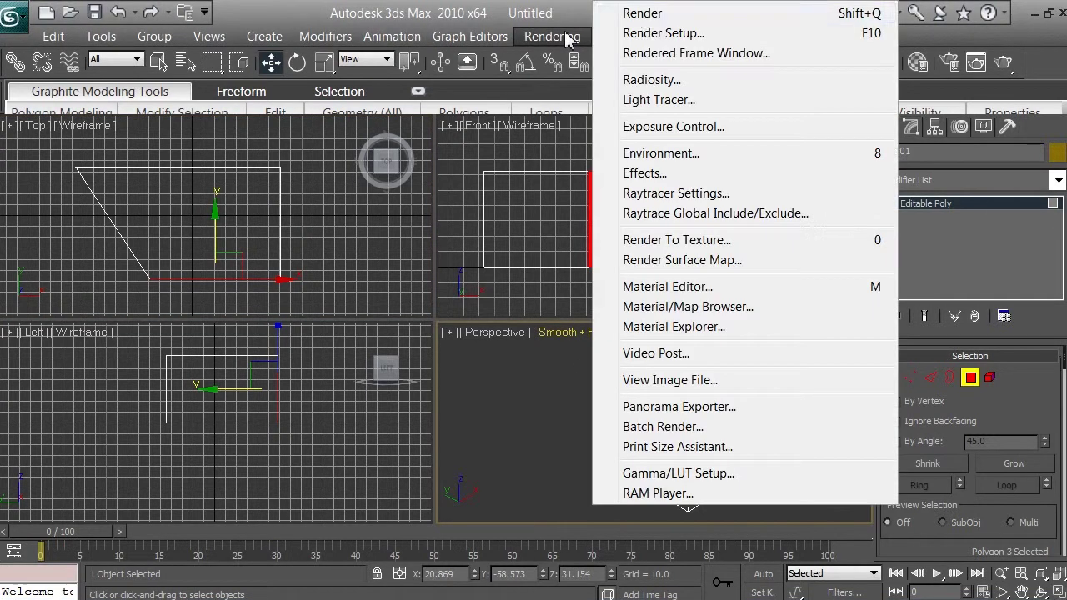
click(634, 21)
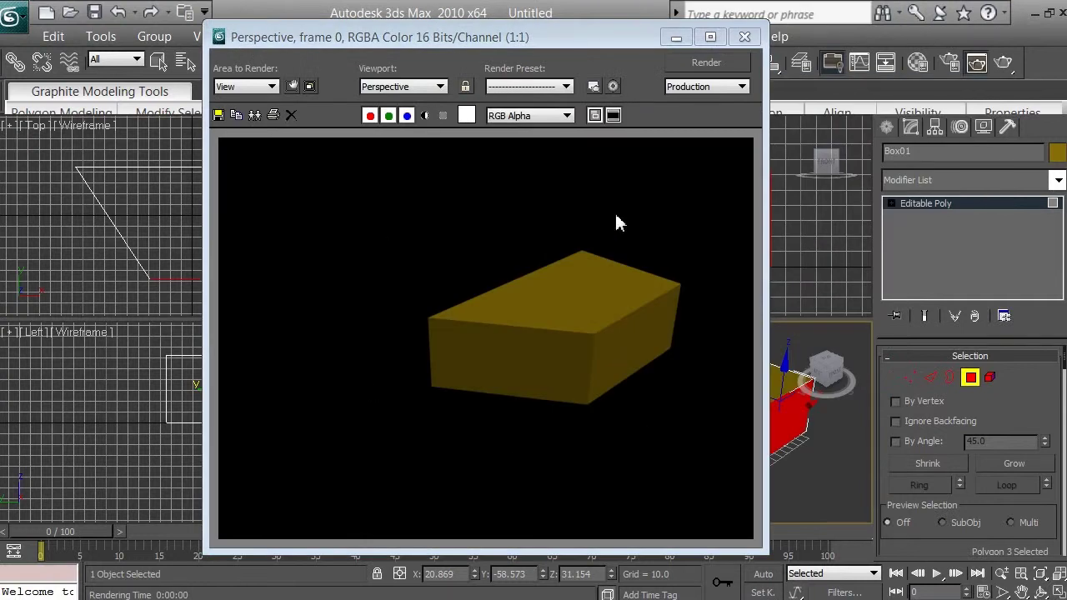
click(745, 36)
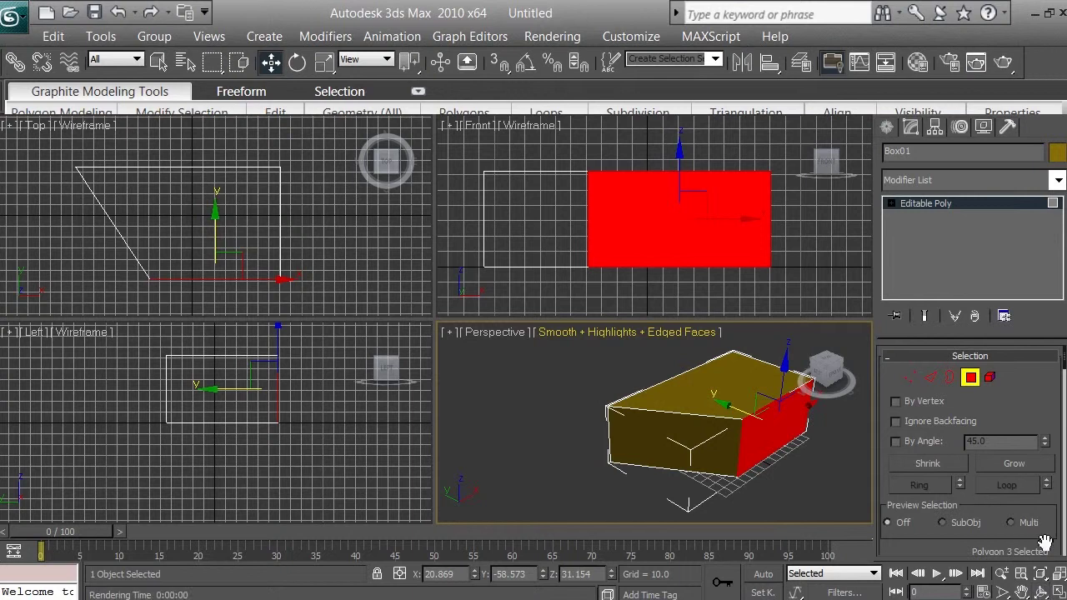
Step: Orbit the Perspective view around the box, render it from the new angle and close the rendered frame
click(1043, 590)
drag(724, 432, 826, 437)
click(559, 36)
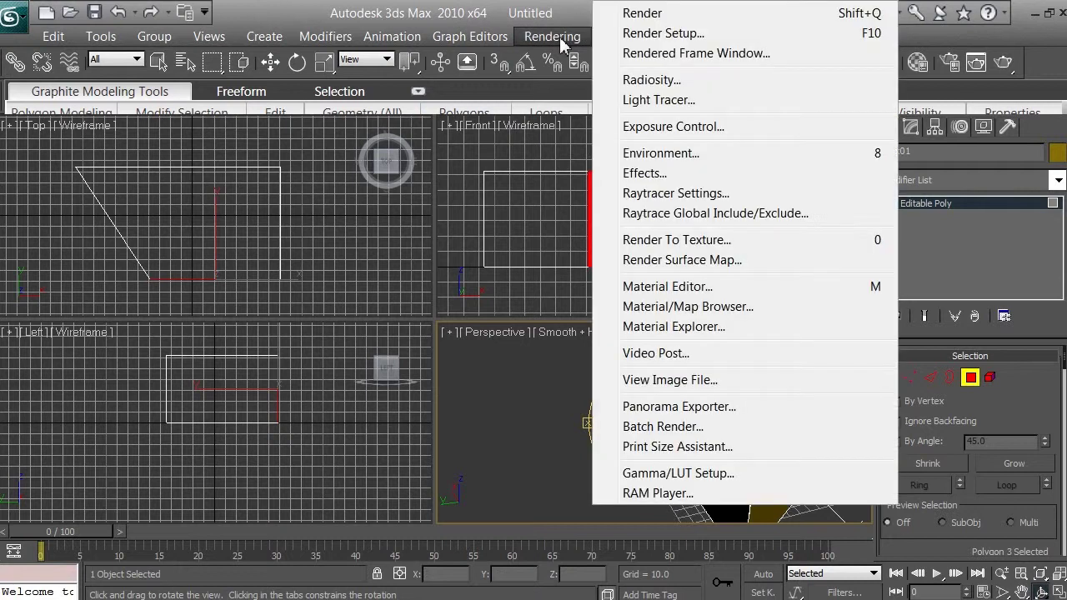
click(642, 13)
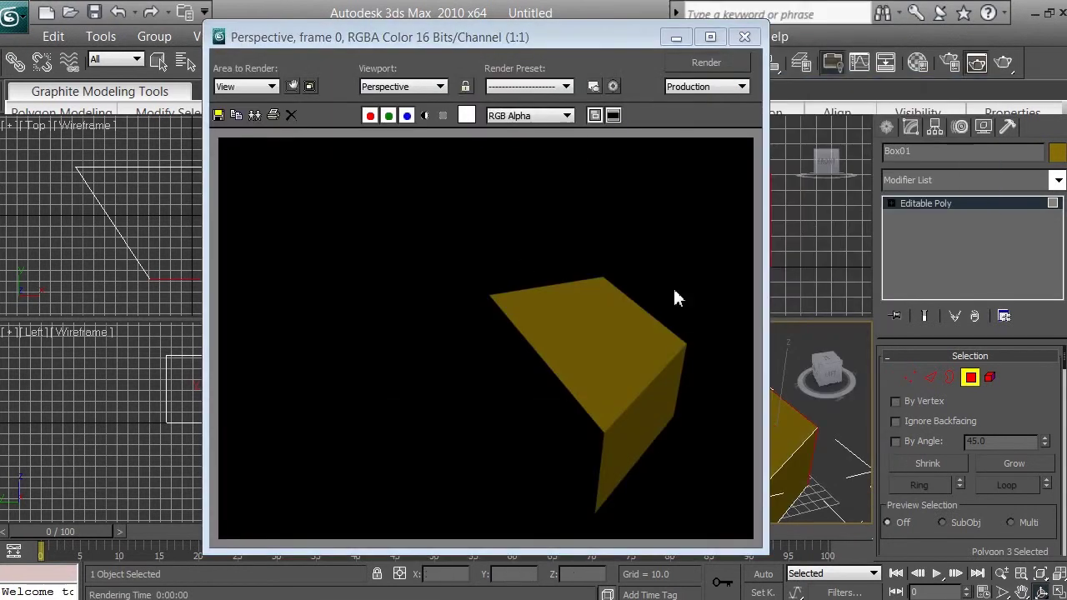
click(740, 42)
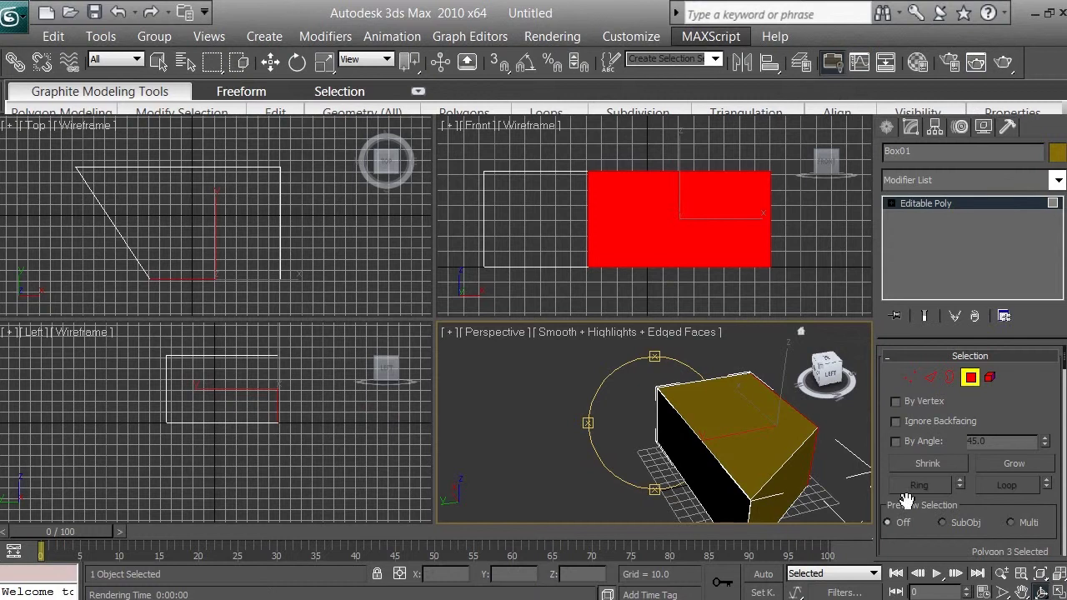
Step: Reposition the Perspective view to look down on the box from above, render it, compare it with the viewport and close the frame
drag(587, 425, 433, 380)
drag(655, 360, 661, 409)
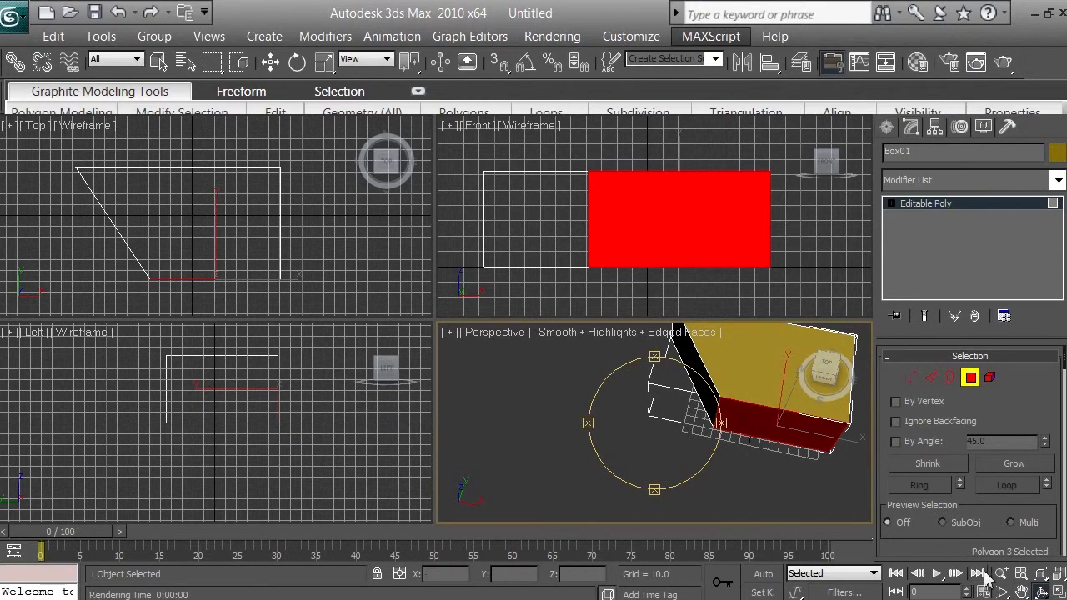
click(1023, 592)
drag(700, 388, 601, 418)
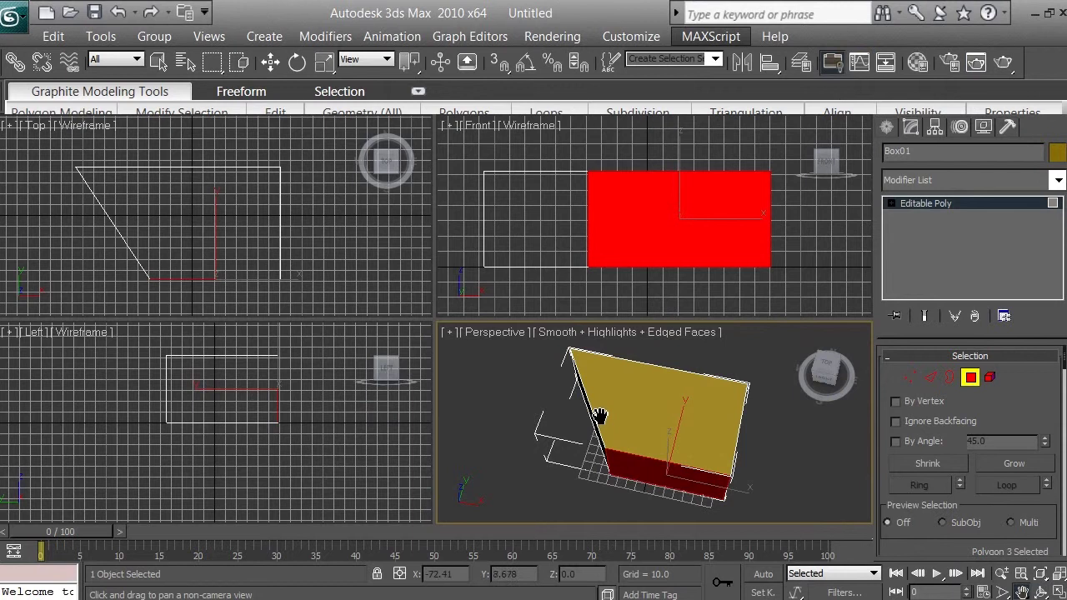
click(553, 36)
click(642, 13)
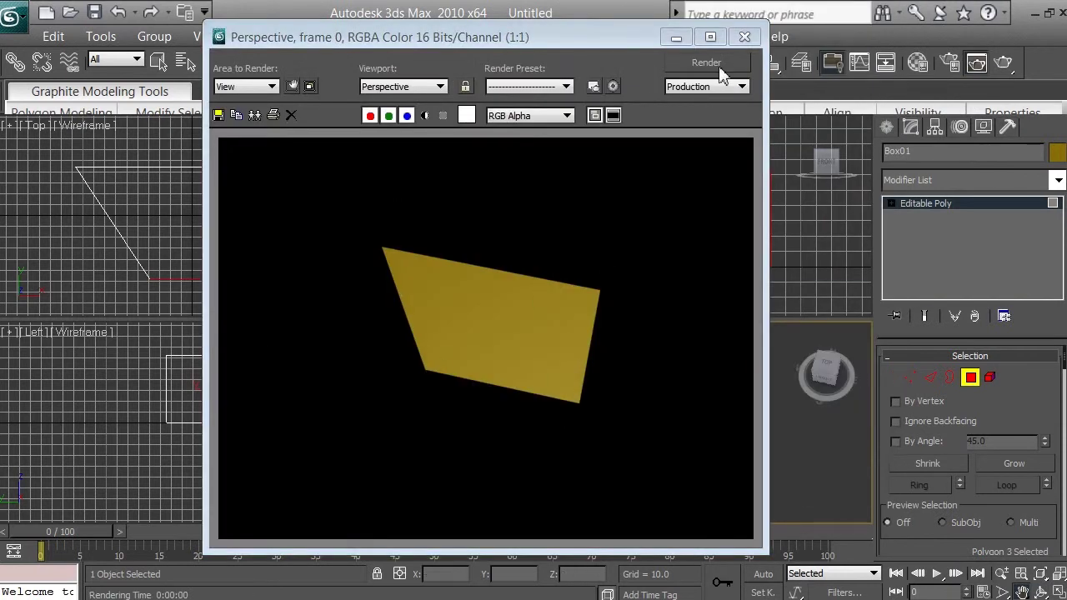
drag(603, 40, 409, 31)
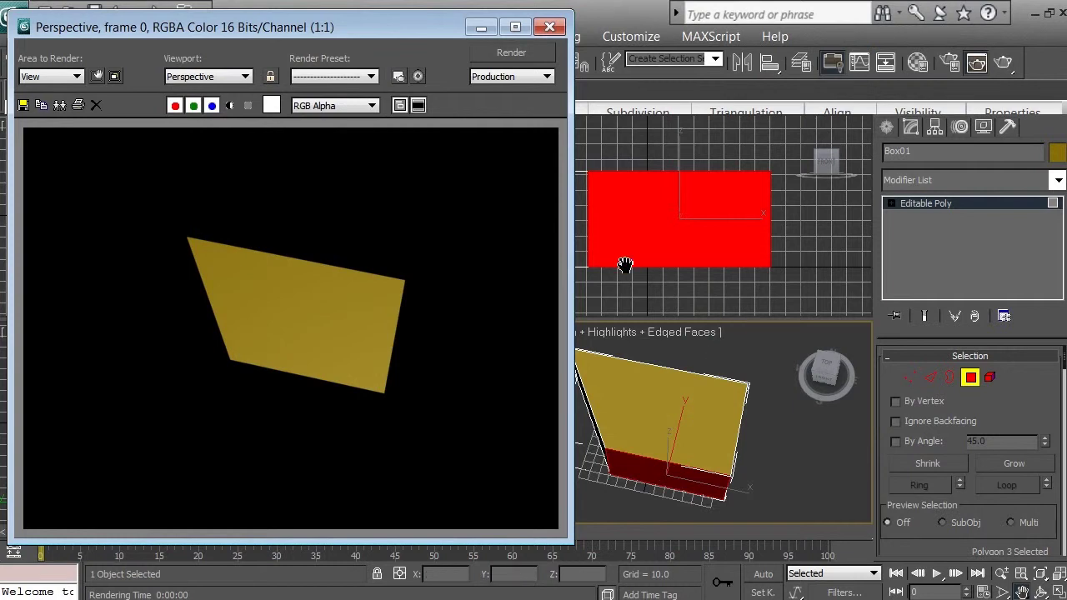
click(554, 32)
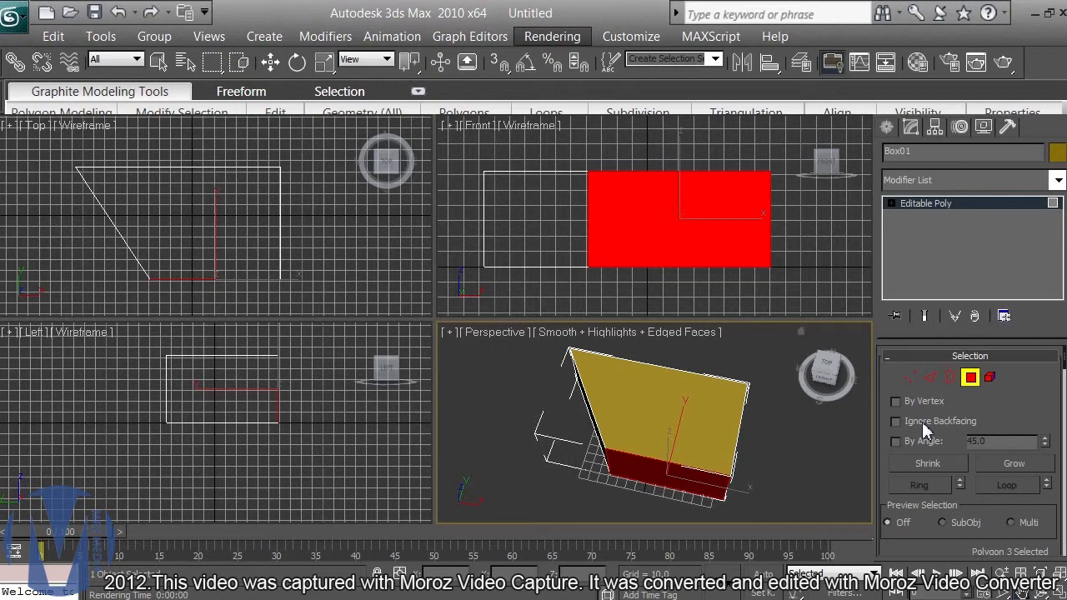
Step: Leave polygon editing and move the whole box back and forth along its X axis, ending at about X 50
click(972, 378)
key(w)
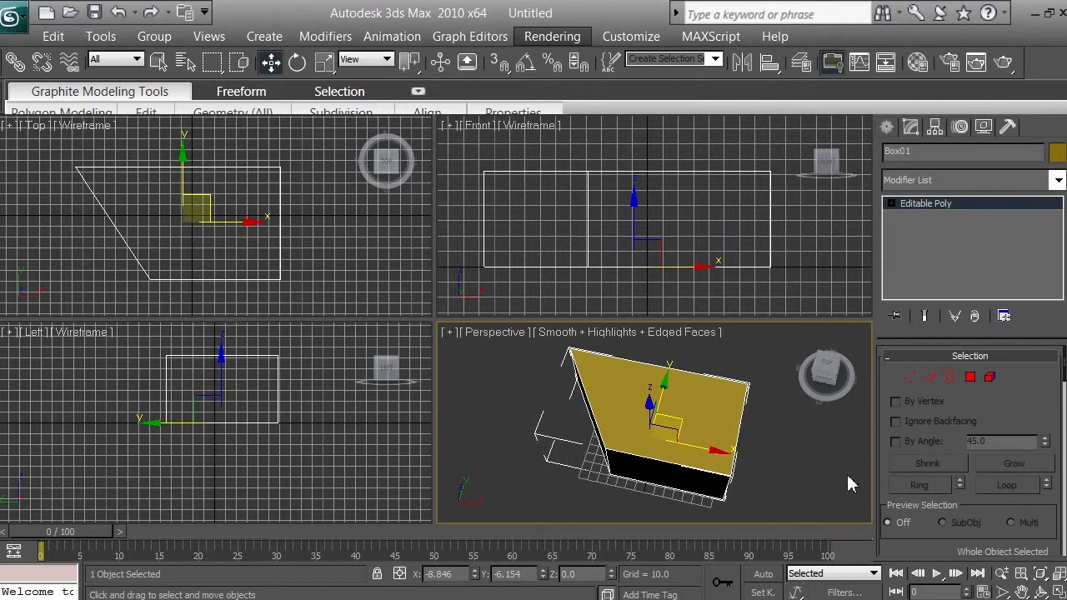
drag(718, 452, 698, 478)
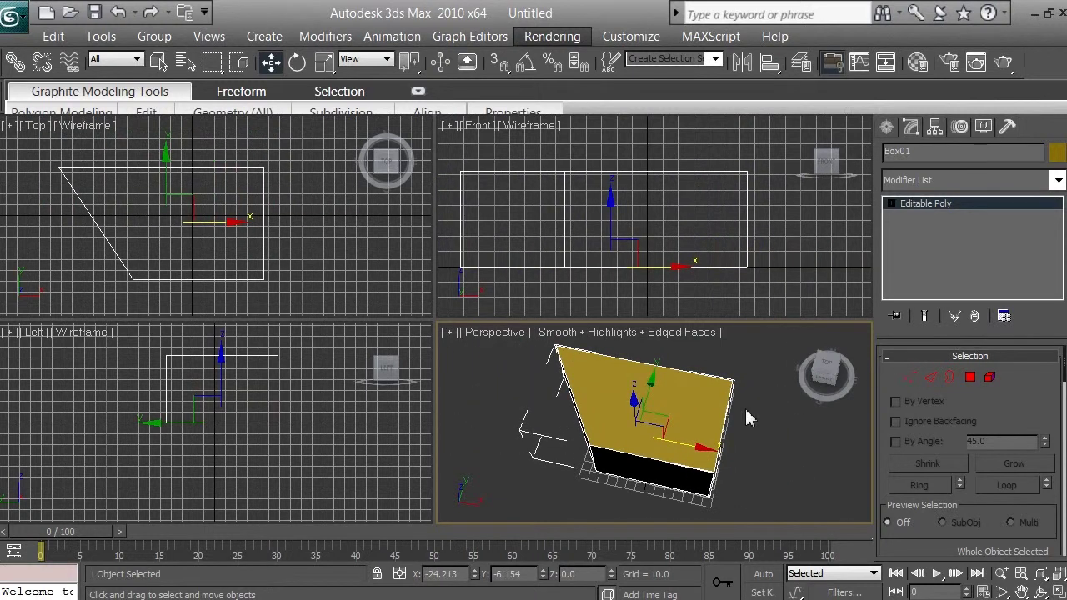
mouse_move(698, 450)
mouse_down()
mouse_move(638, 441)
mouse_move(751, 454)
mouse_move(713, 447)
mouse_up()
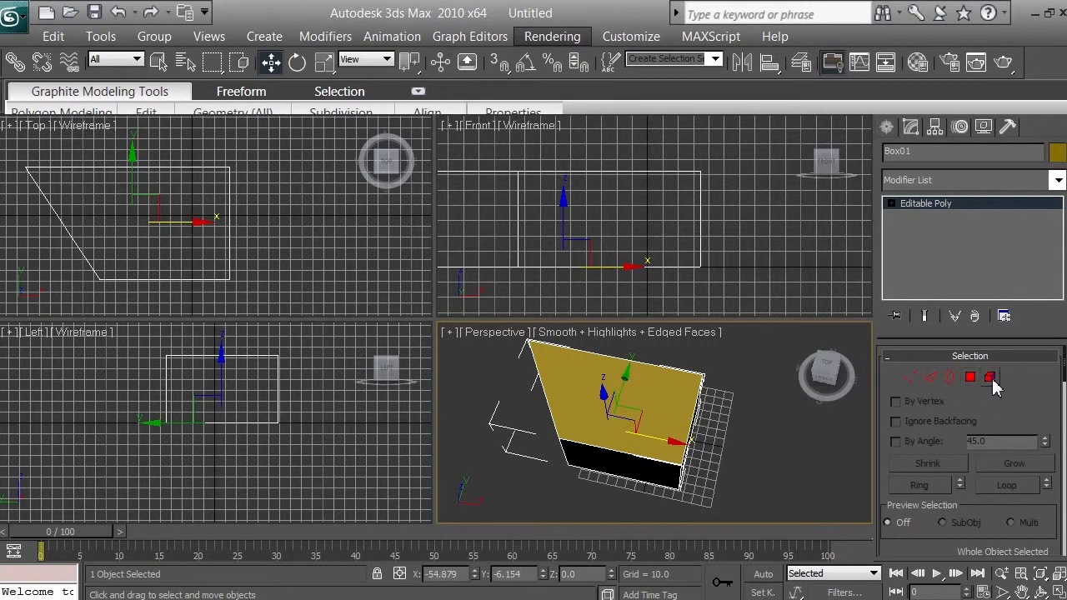
drag(679, 436, 780, 440)
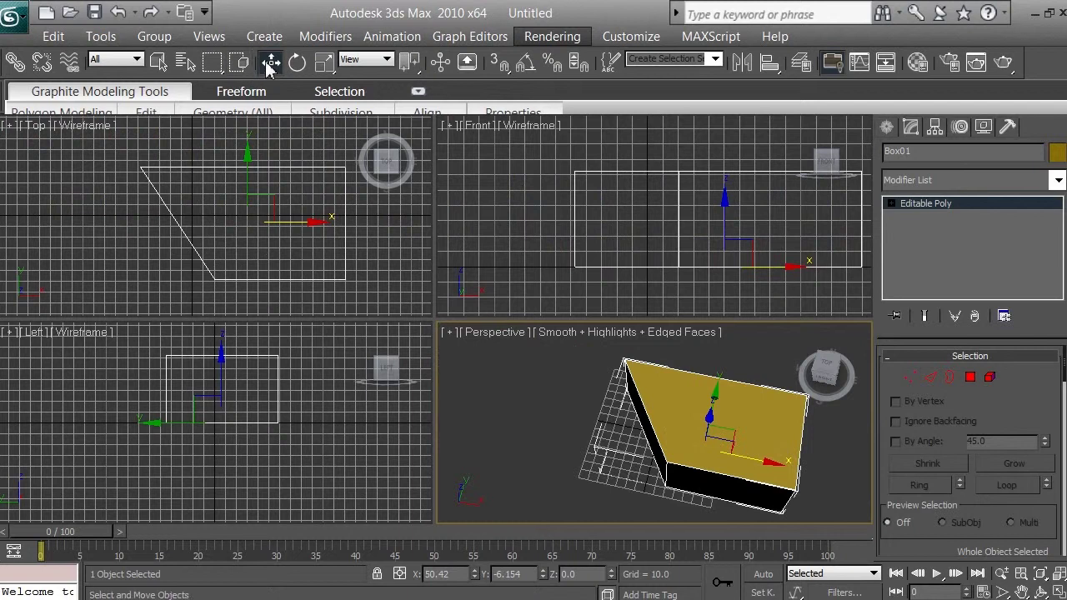
Step: Rotate the box freely about the Y axis in the Perspective view and reset its Y rotation to 0
click(1041, 591)
drag(656, 358, 643, 310)
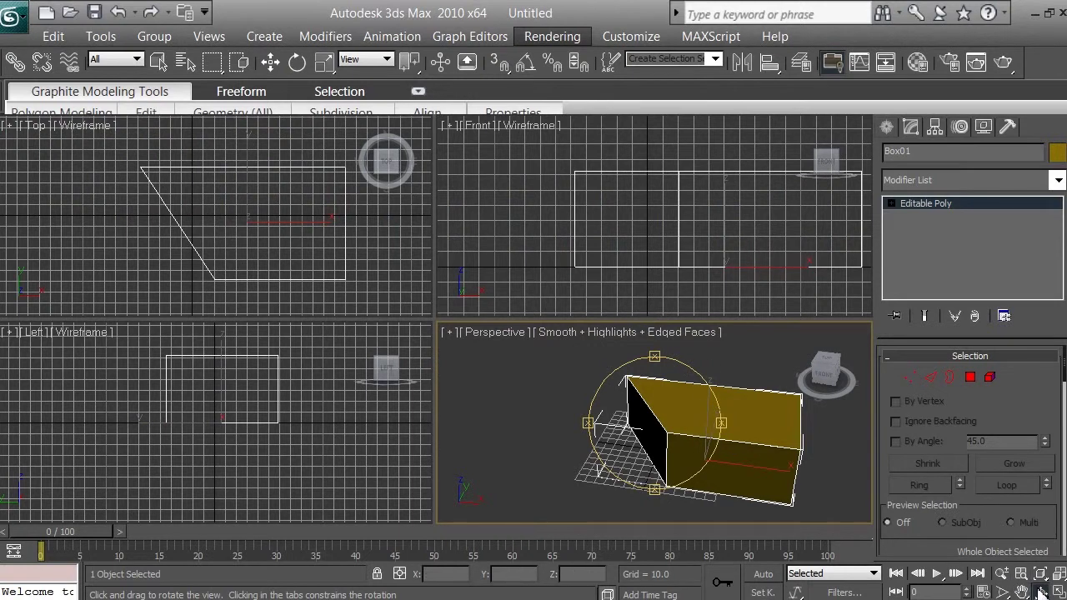
drag(725, 426, 679, 457)
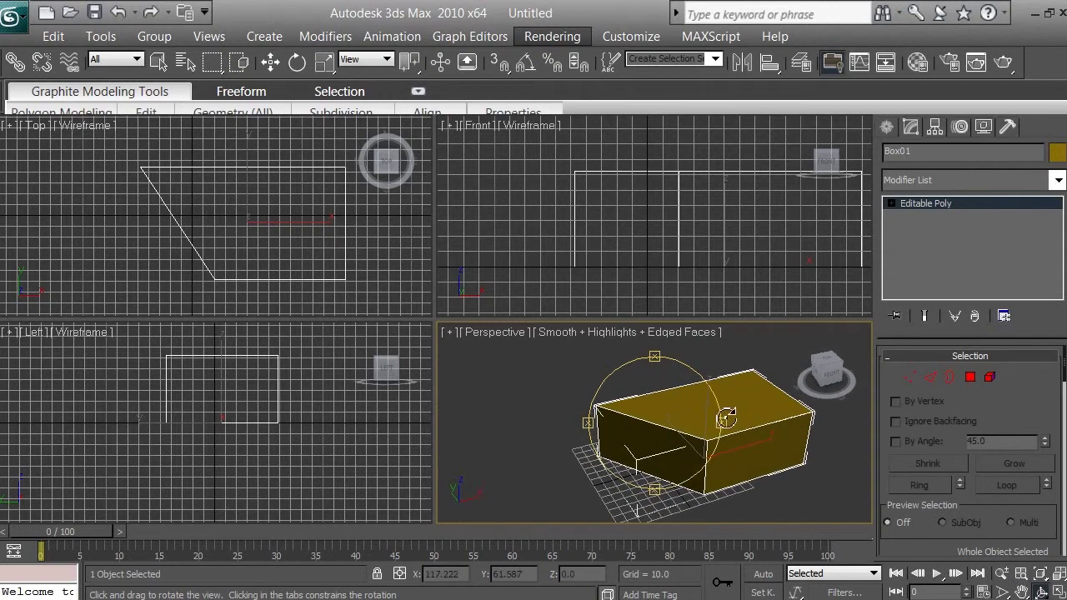
click(298, 65)
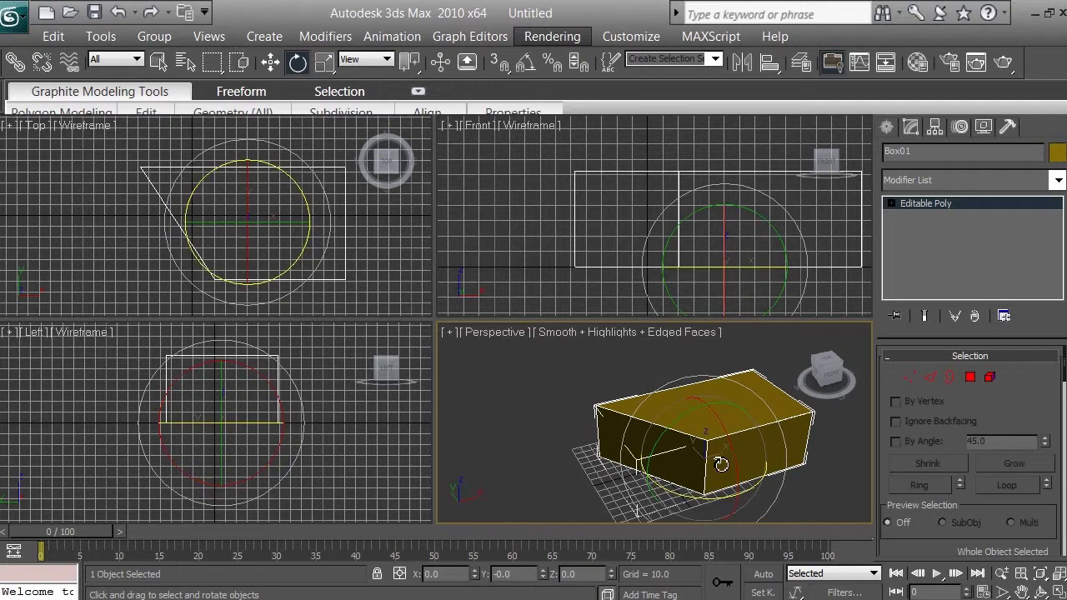
mouse_move(676, 423)
mouse_down()
mouse_move(647, 454)
mouse_move(678, 434)
mouse_move(673, 443)
mouse_up()
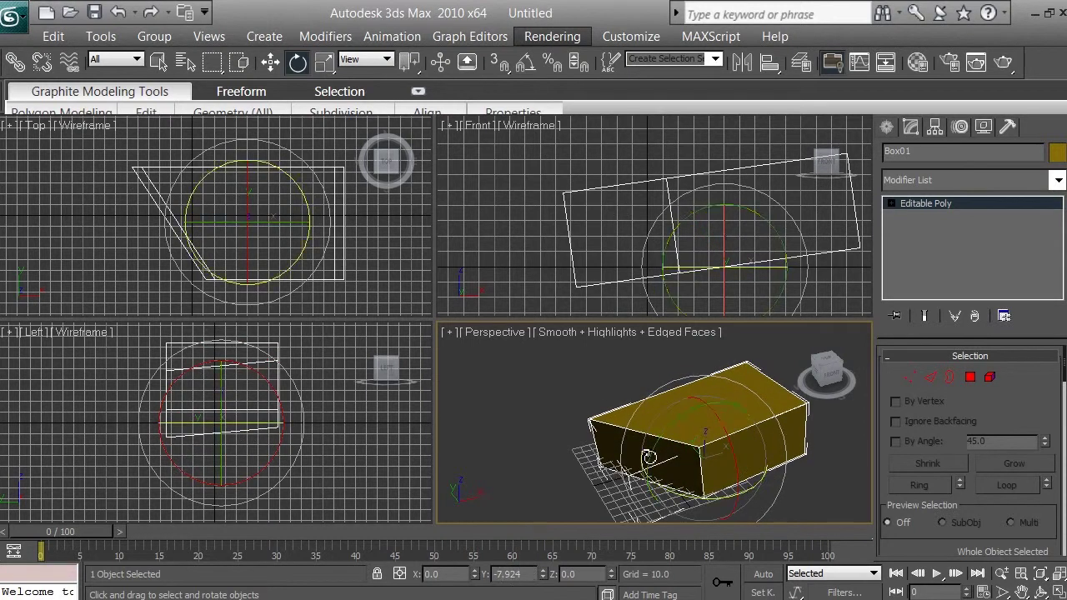
mouse_move(672, 437)
mouse_down()
mouse_move(643, 477)
mouse_move(669, 440)
mouse_up()
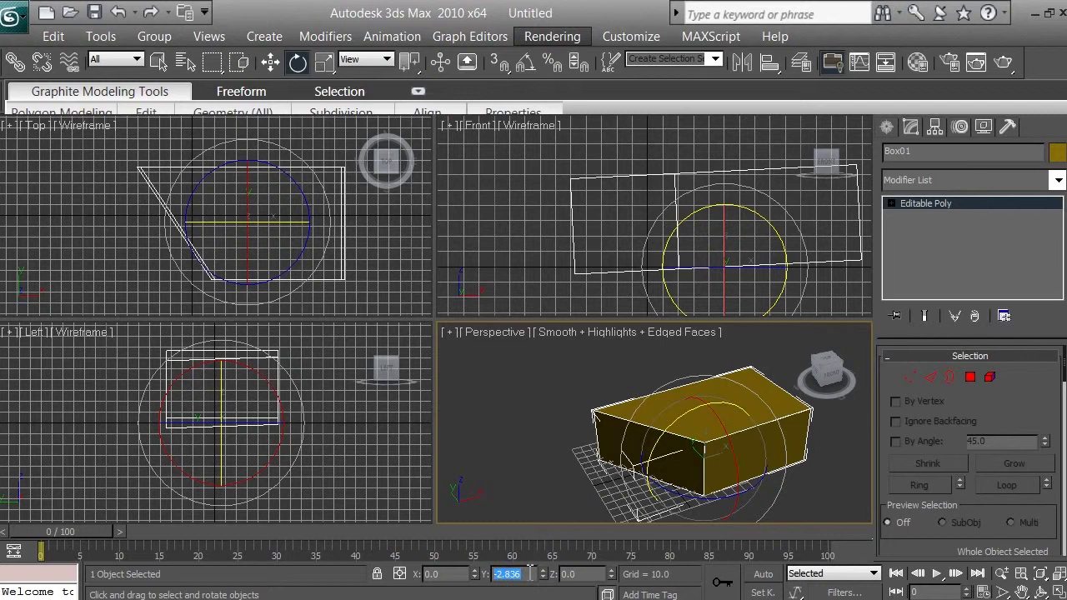
text(0)
key(Return)
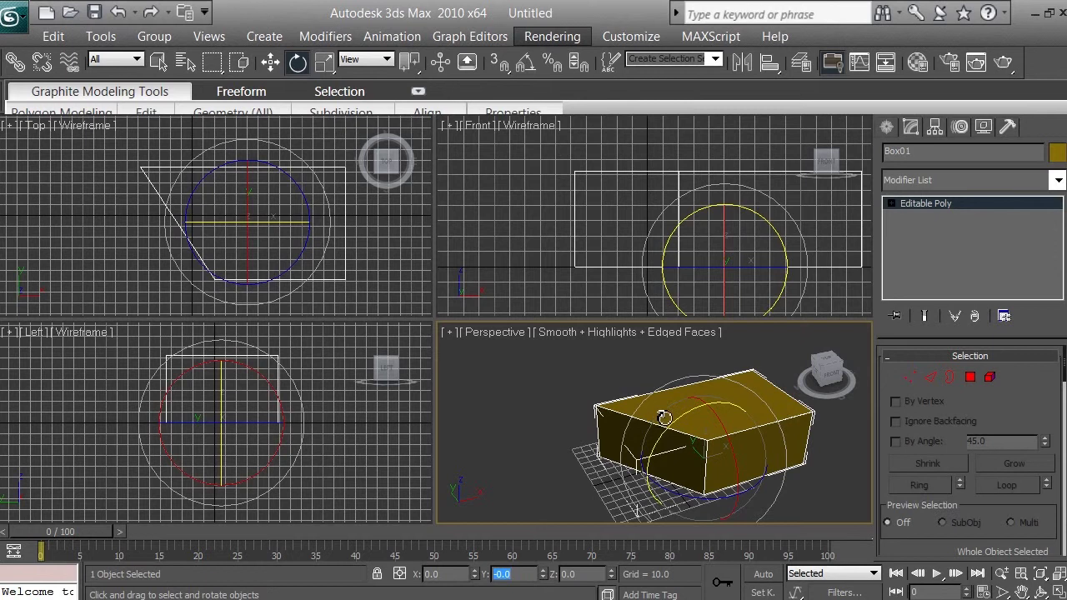
Step: Rotate the box about 24.5 degrees around the X axis and reset its X rotation to 0
drag(714, 424, 729, 460)
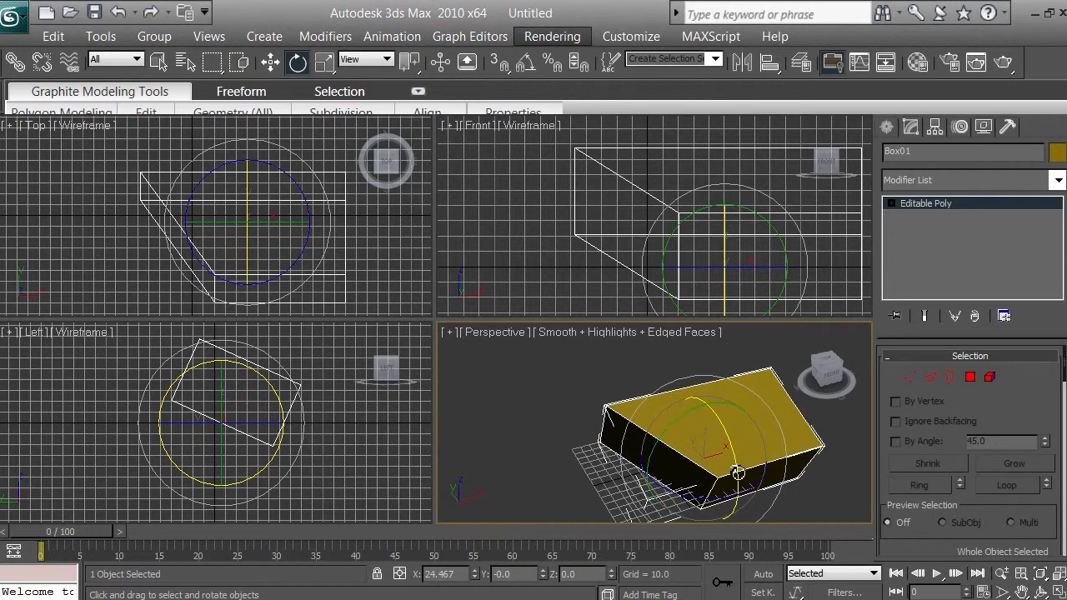
drag(456, 574, 431, 574)
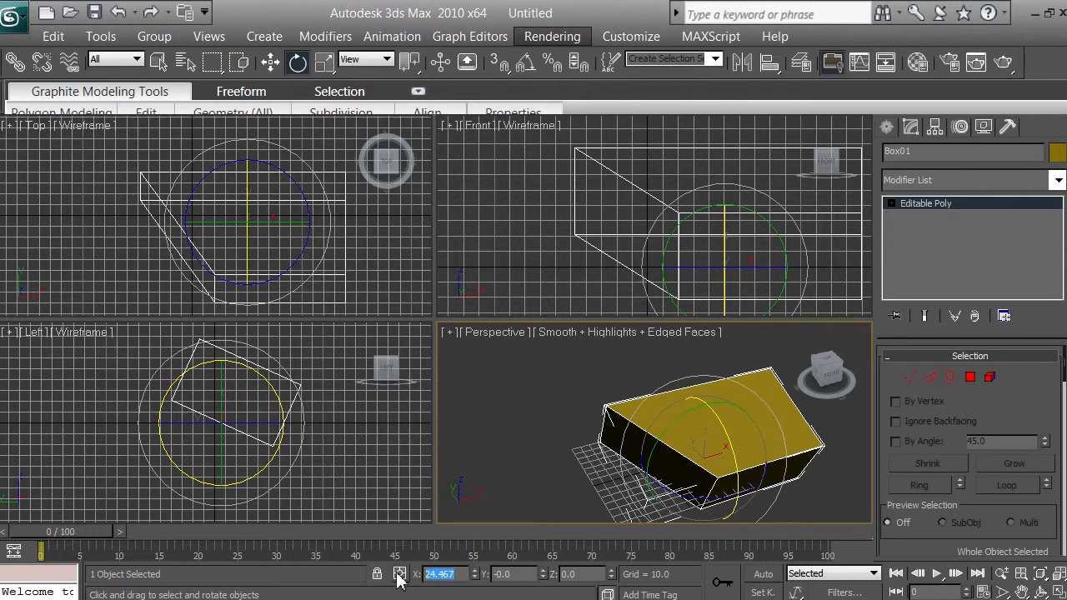
text(0)
key(Return)
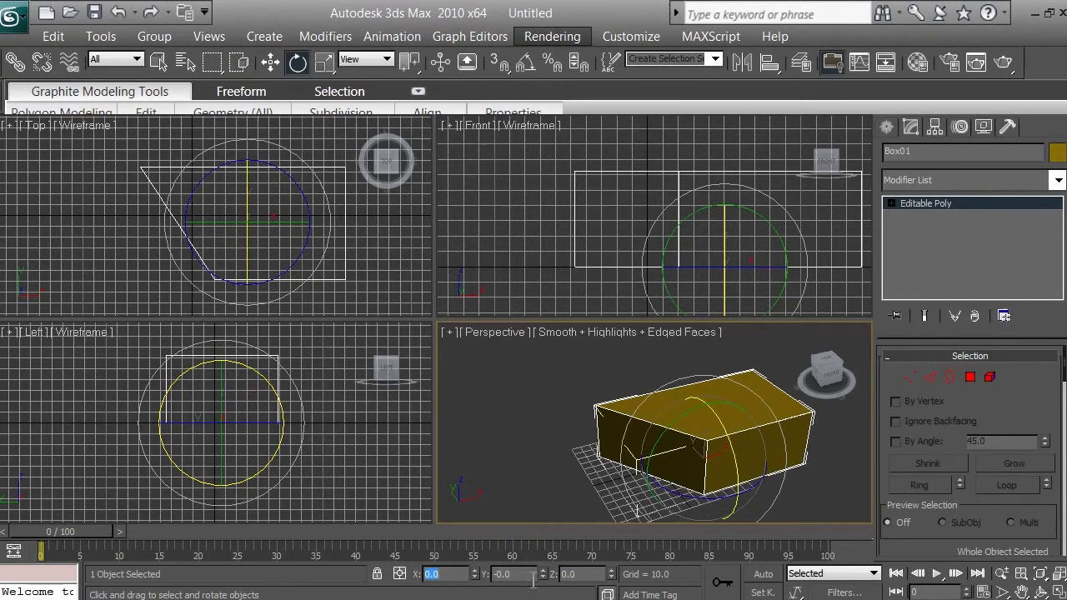
Step: Rotate the box about 0.36 degrees around the Z axis and scale it uniformly to about 142%
mouse_move(705, 502)
mouse_down()
mouse_move(811, 498)
mouse_move(658, 487)
mouse_move(734, 493)
mouse_move(696, 485)
mouse_move(775, 491)
mouse_move(647, 495)
mouse_move(717, 496)
mouse_move(705, 498)
mouse_up()
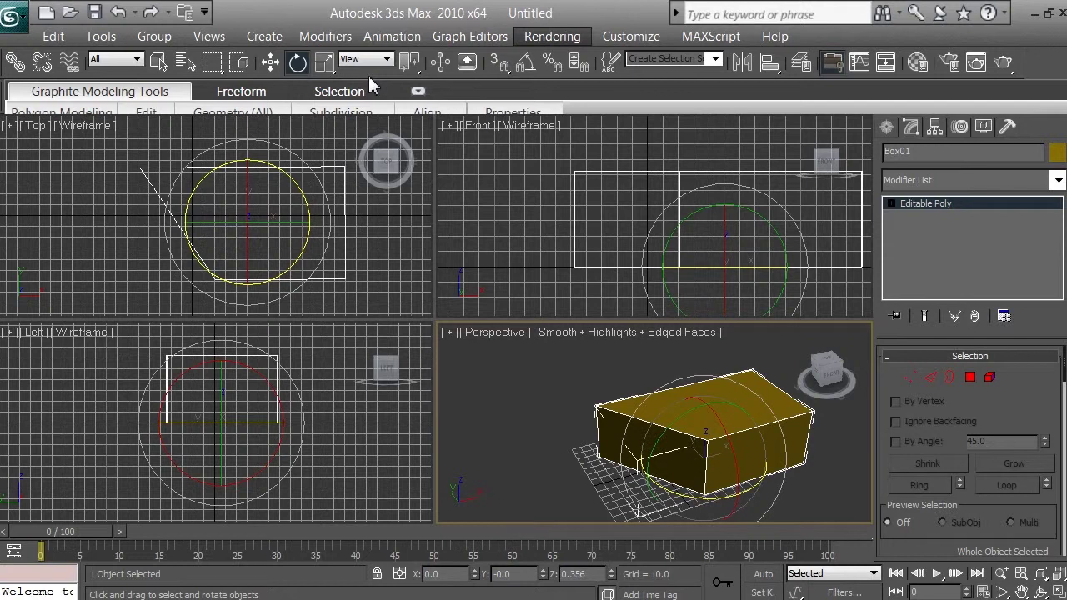
click(325, 64)
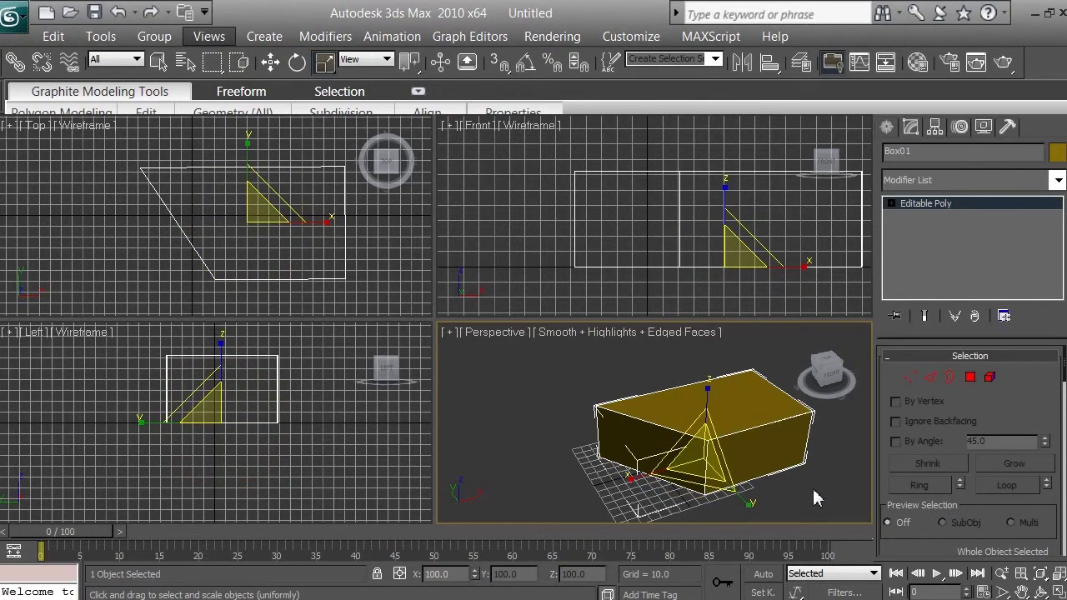
drag(715, 470, 705, 448)
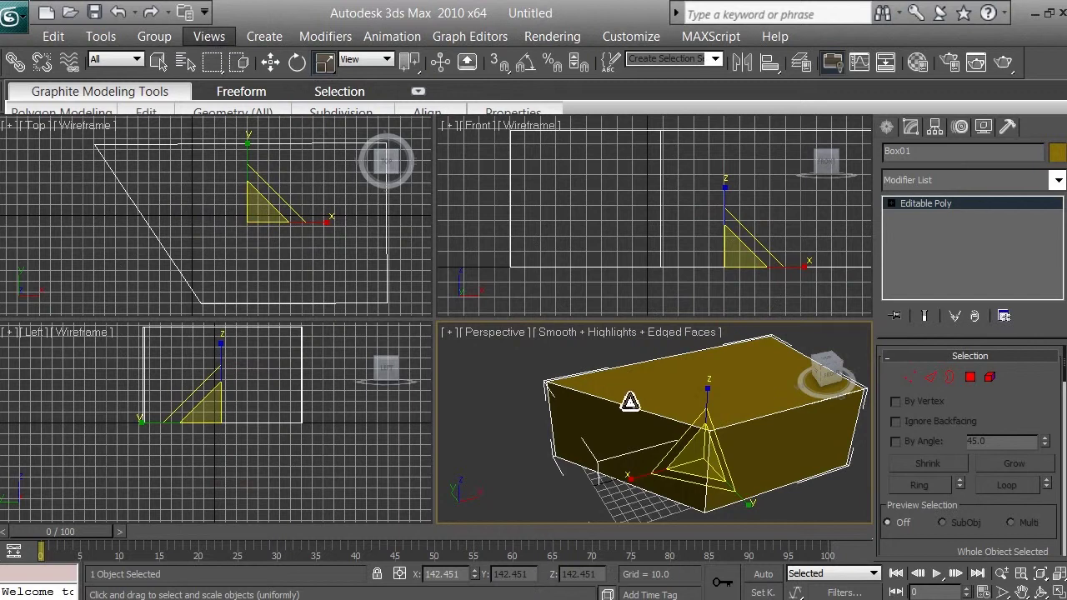
Step: Reduce the box's uniform scale to about 104% from the Top view, undoing the excess scaling
right_click(307, 269)
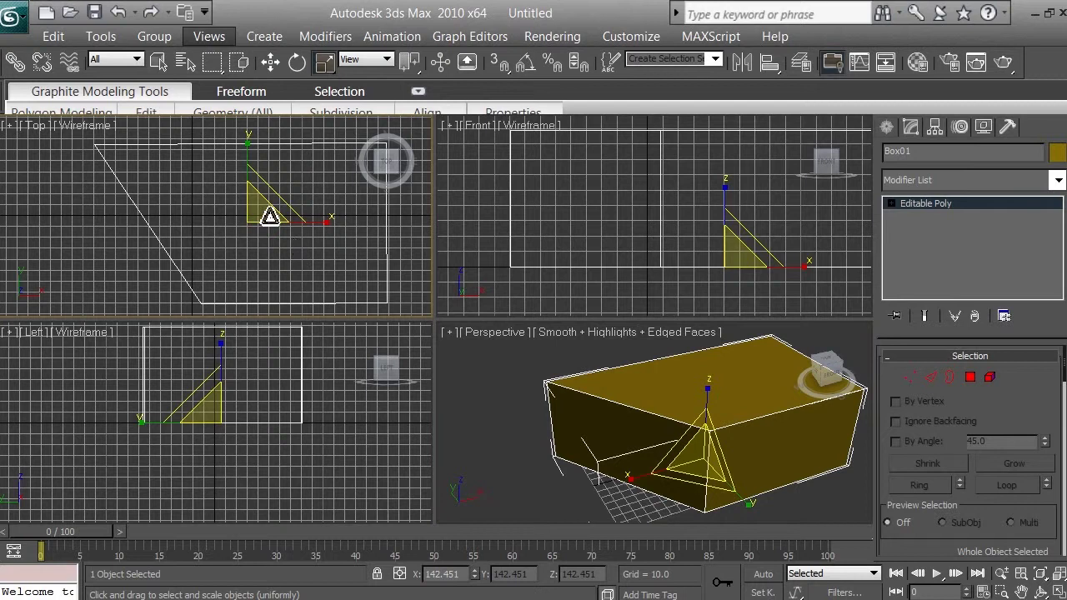
mouse_move(250, 205)
mouse_down()
mouse_move(269, 203)
mouse_move(257, 209)
mouse_move(273, 167)
mouse_move(226, 267)
mouse_move(255, 213)
mouse_up()
key(ctrl+z)
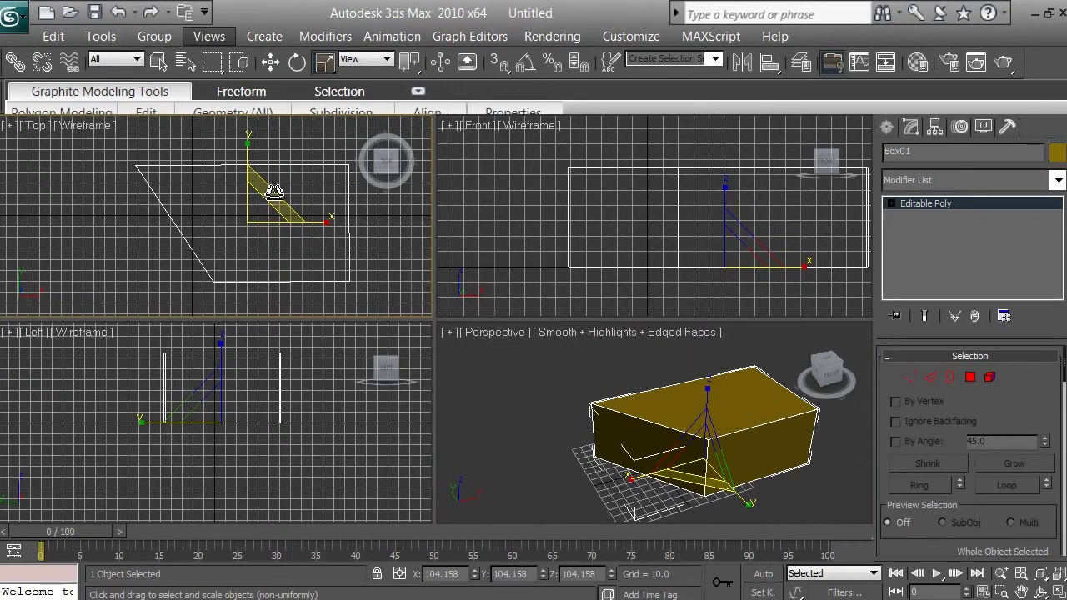
Step: Scale the box in the Top view's XY plane to about 114%, and in the Left view's XY plane by about 111%
drag(276, 192, 277, 180)
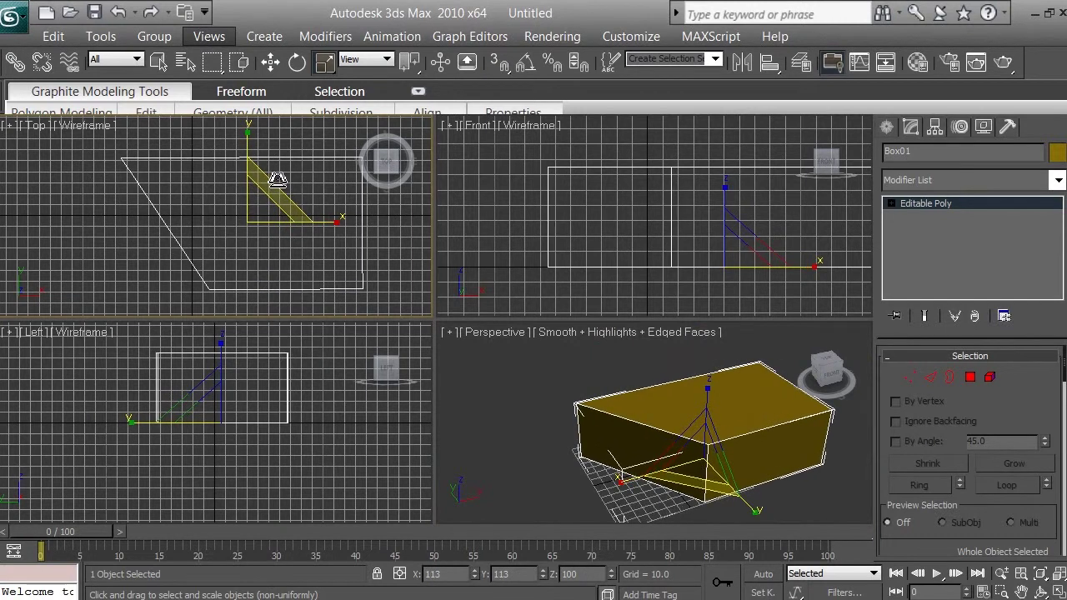
mouse_move(278, 180)
mouse_down()
mouse_move(281, 145)
mouse_move(247, 219)
mouse_move(286, 172)
mouse_move(275, 192)
mouse_up()
right_click(263, 183)
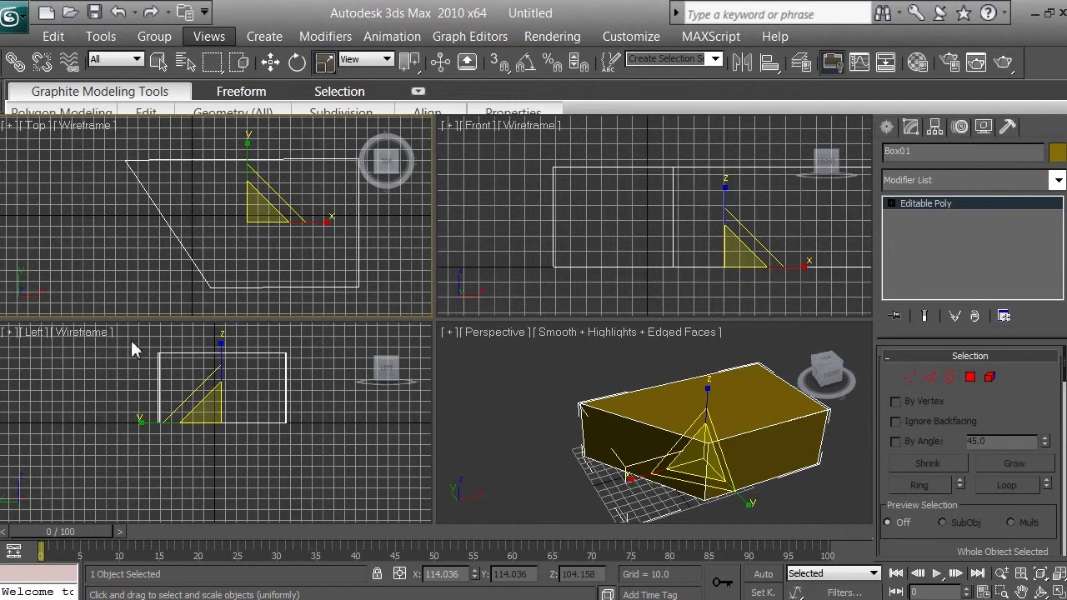
right_click(106, 382)
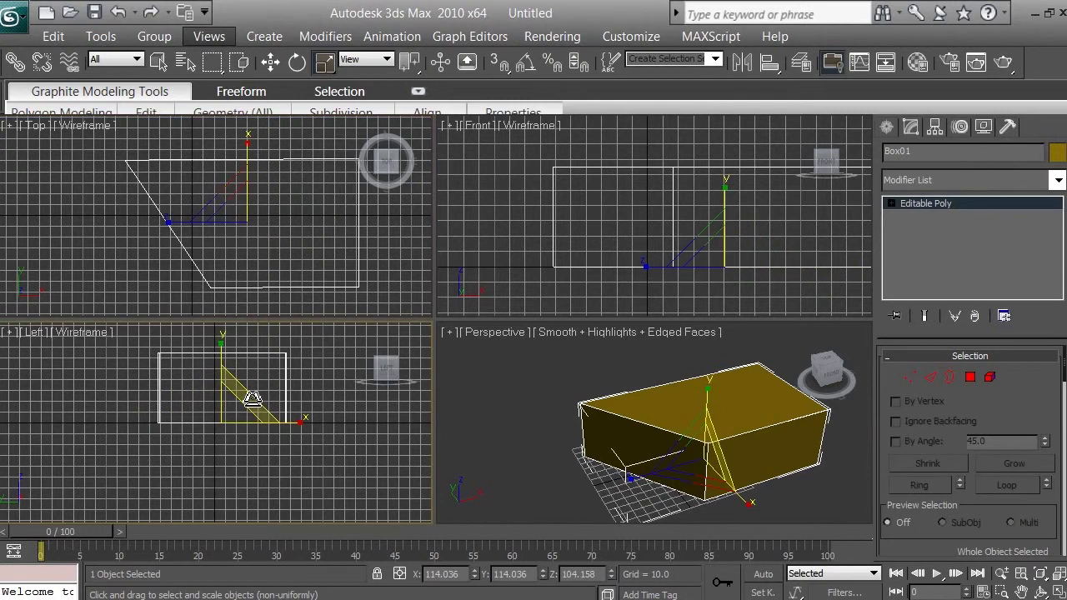
mouse_move(266, 413)
mouse_down()
mouse_move(330, 349)
mouse_move(284, 397)
mouse_move(253, 409)
mouse_move(294, 385)
mouse_move(269, 405)
mouse_up()
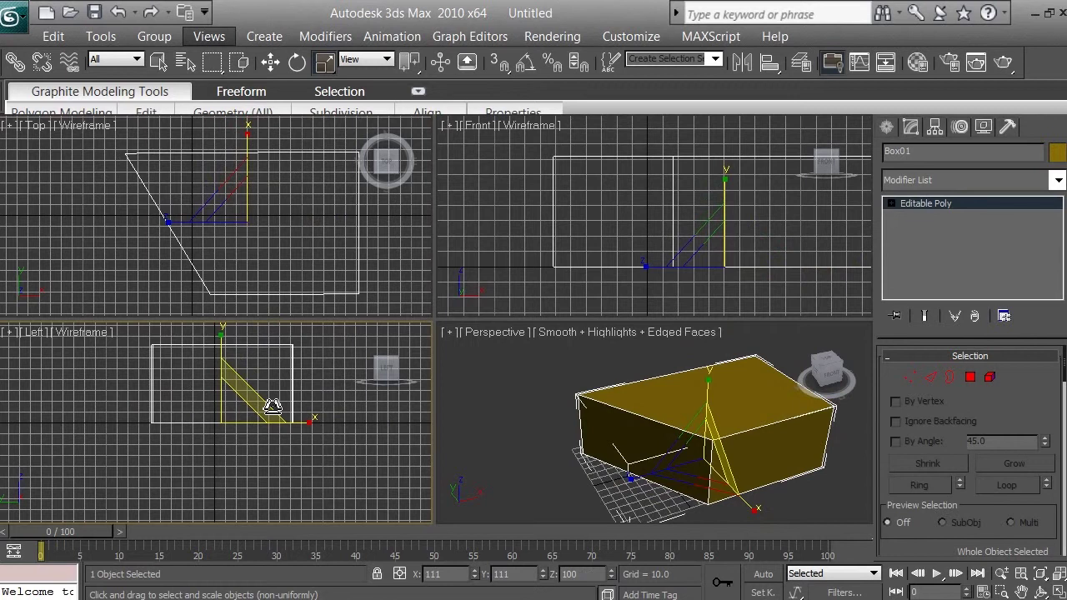
Step: Scale the box's front face down uniformly to about two thirds, and rotate that face around the Z axis
click(971, 378)
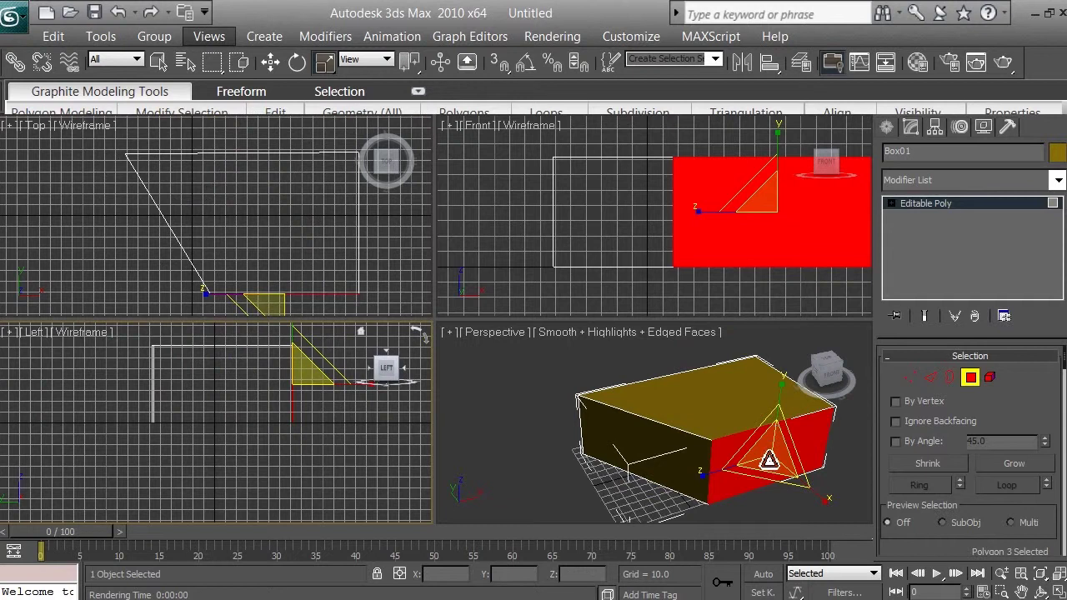
drag(769, 460, 749, 504)
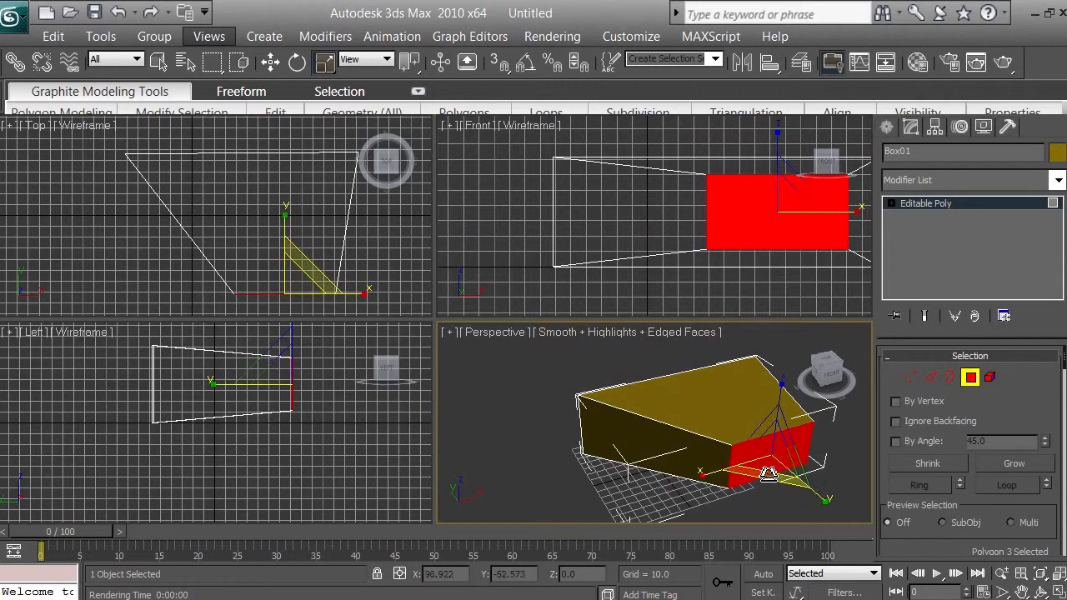
click(298, 63)
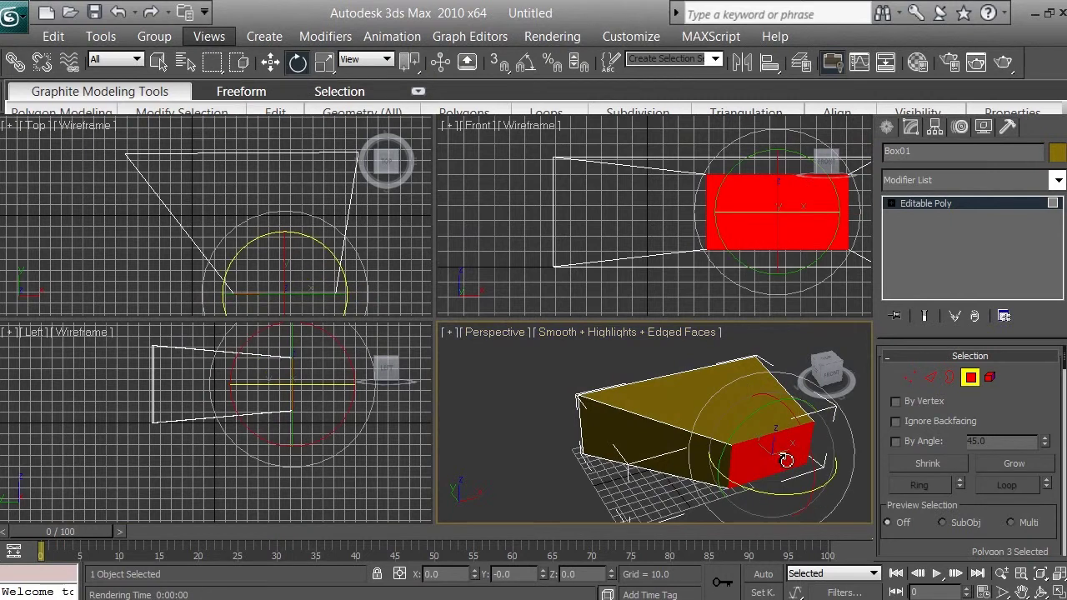
drag(799, 506, 775, 492)
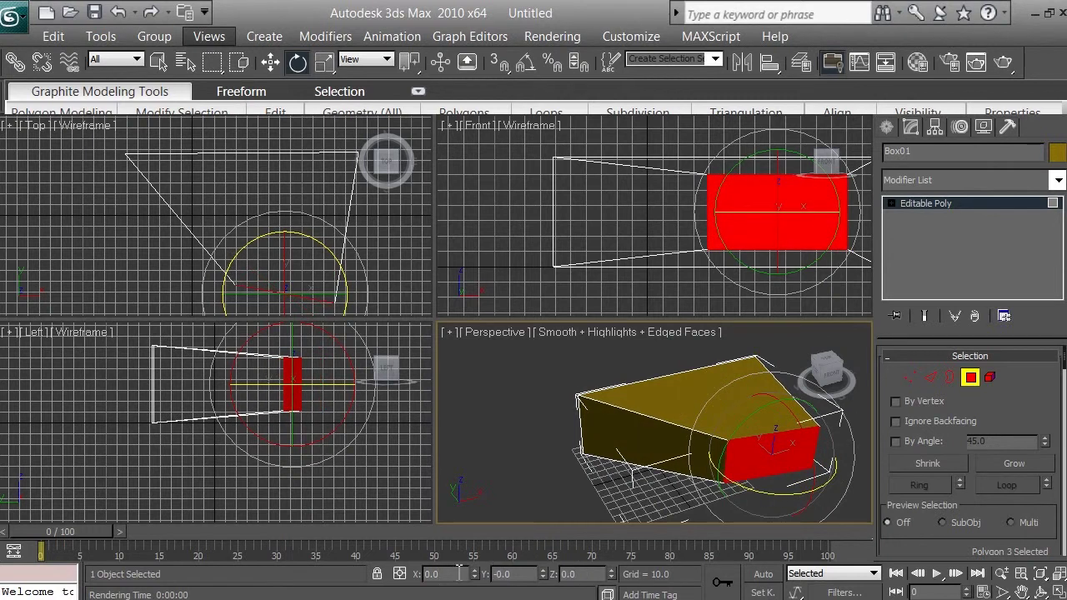
mouse_move(771, 494)
mouse_down()
mouse_move(820, 498)
mouse_move(766, 519)
mouse_move(777, 498)
mouse_up()
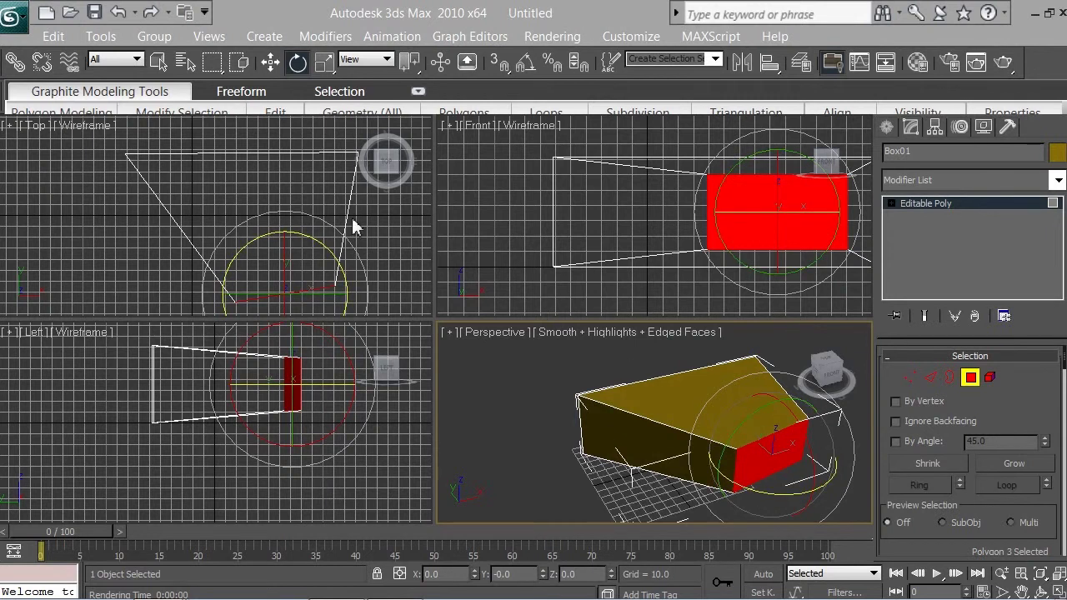
Step: Start a new empty scene without saving the changes to the current one
click(23, 27)
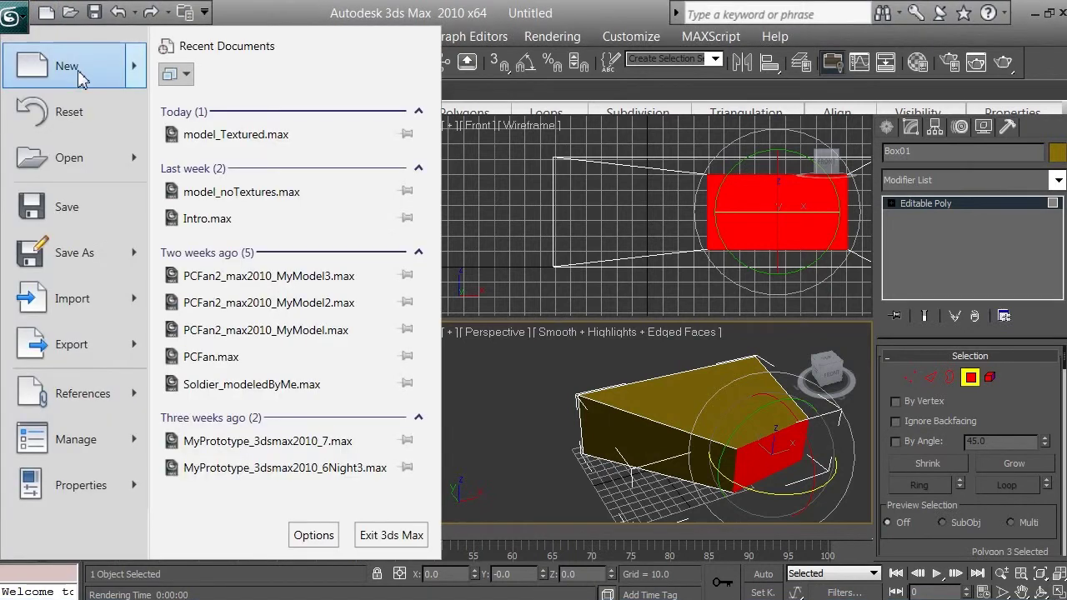
click(77, 76)
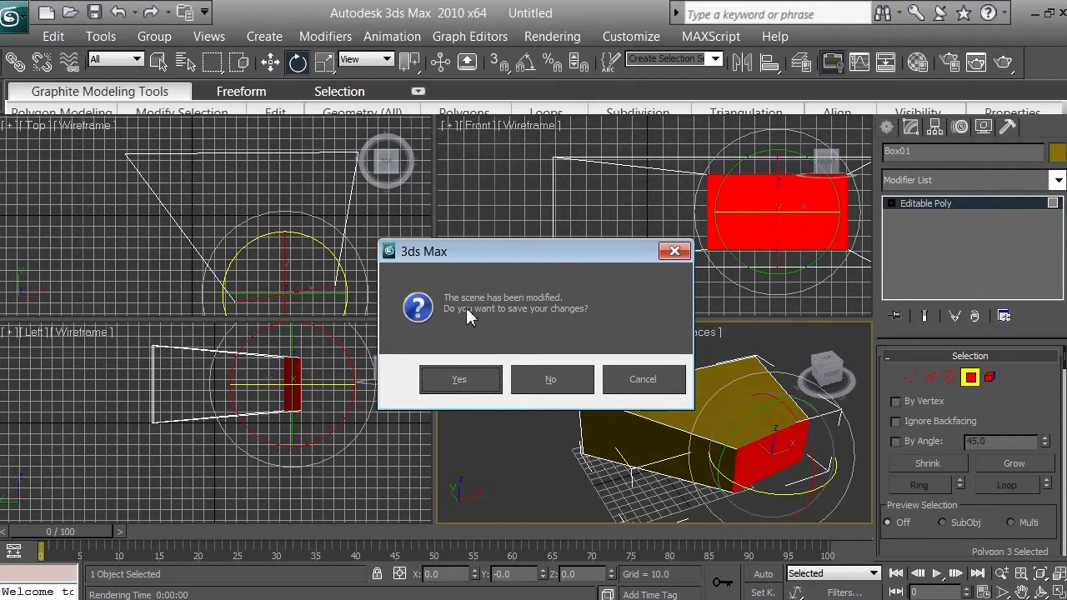
click(572, 384)
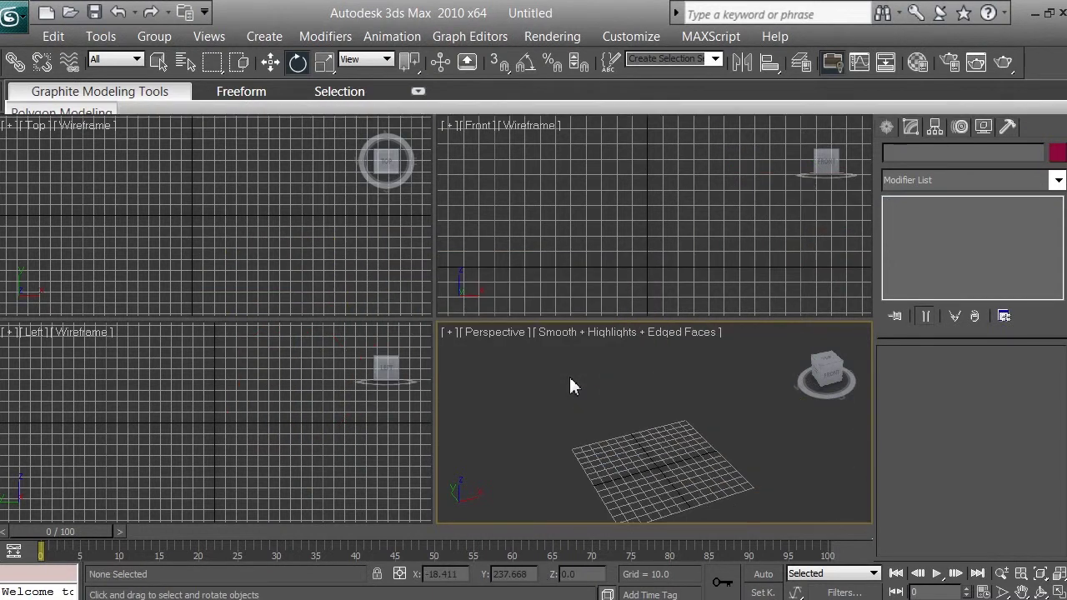
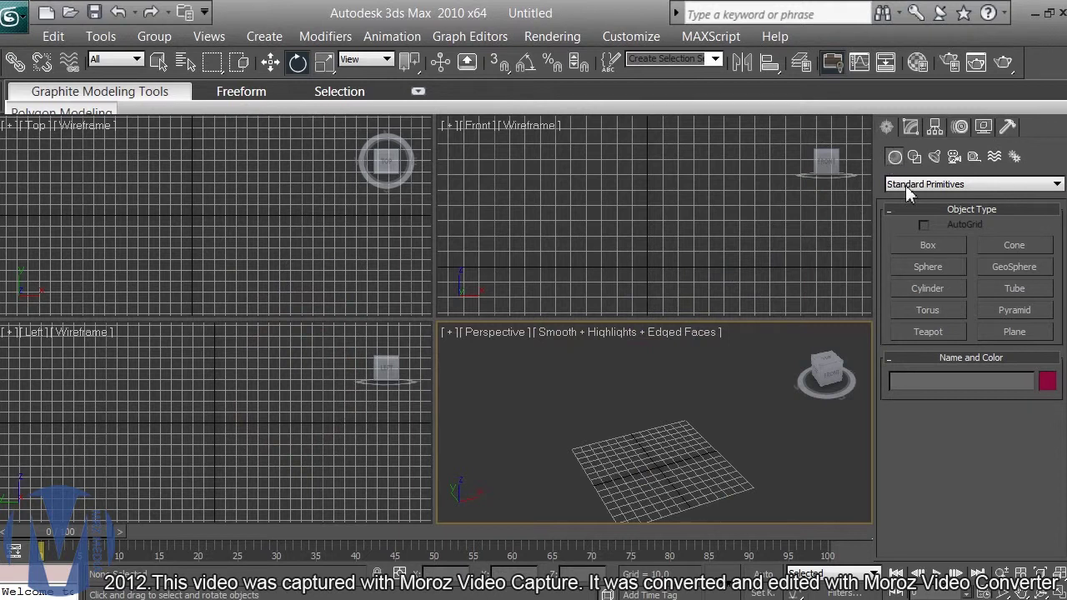
Step: Create a standard primitive box in the Top view, about 129 long, 158 wide and 54 high
click(906, 187)
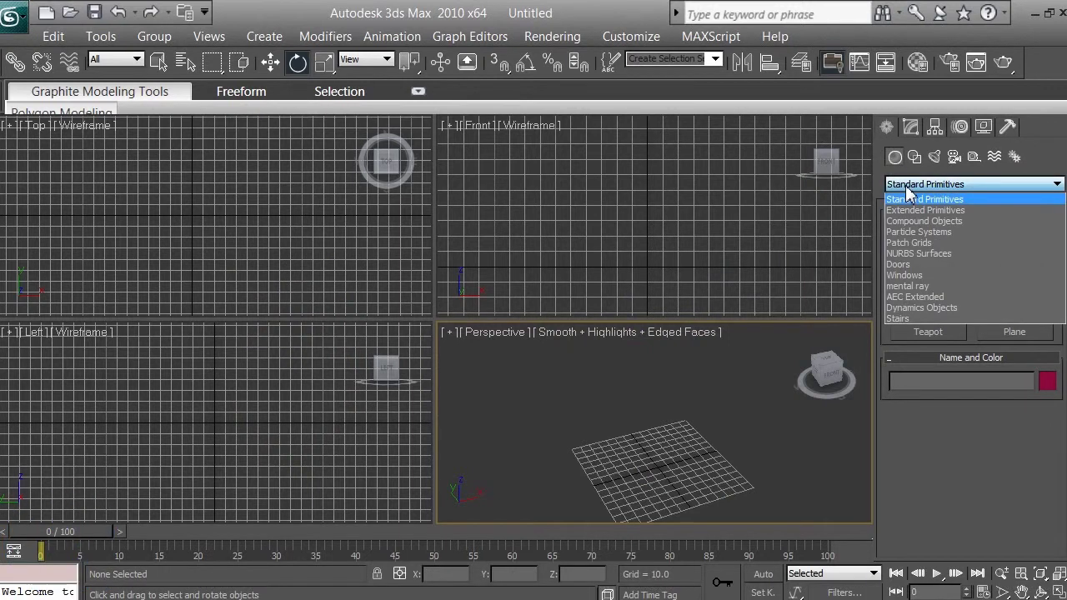
click(907, 191)
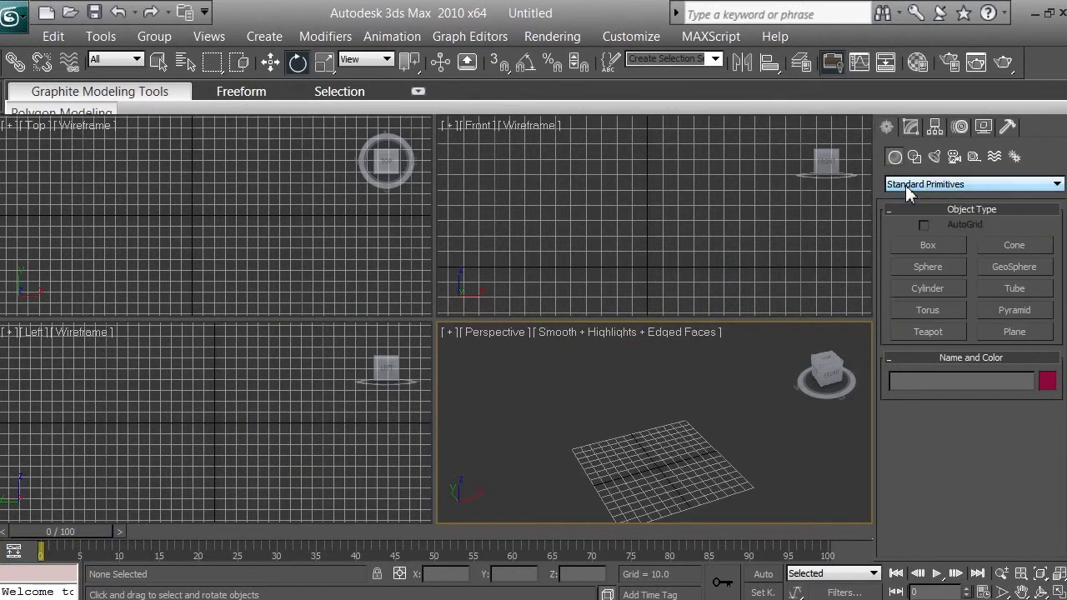
click(927, 247)
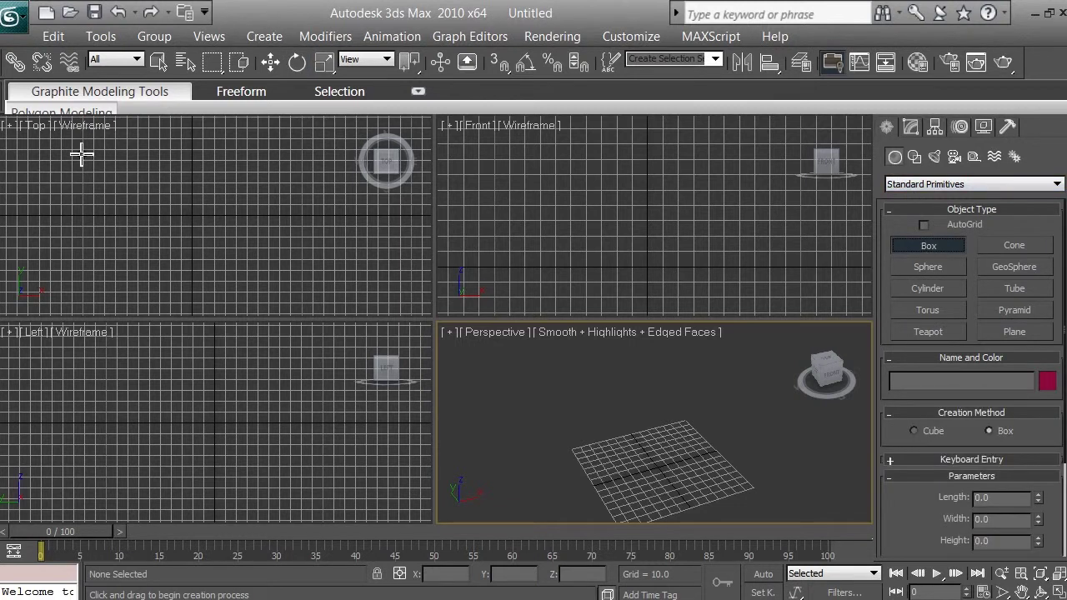
drag(80, 155, 79, 157)
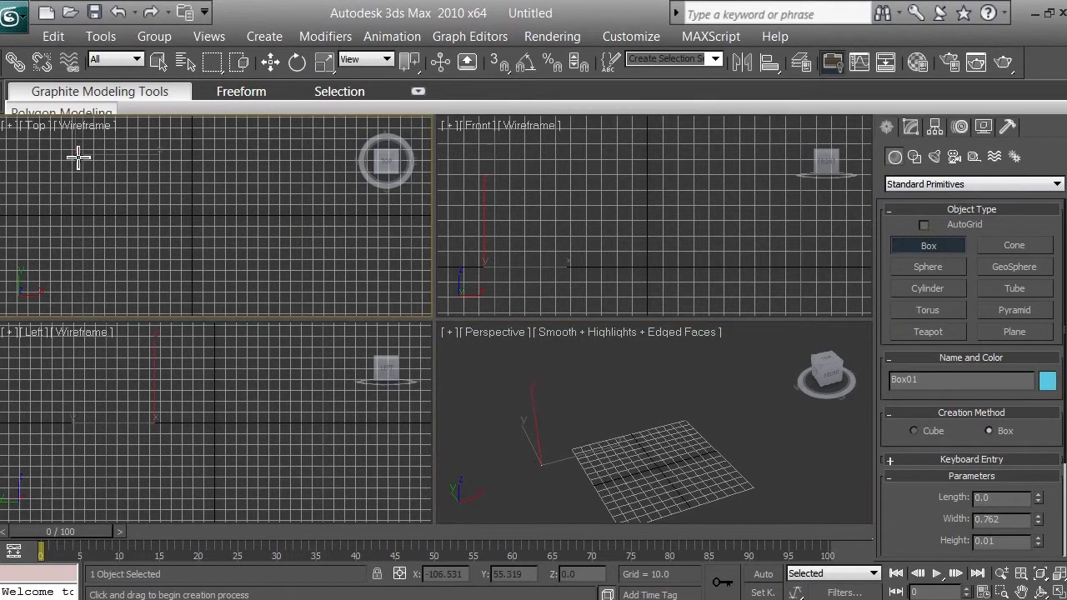
drag(78, 157, 250, 296)
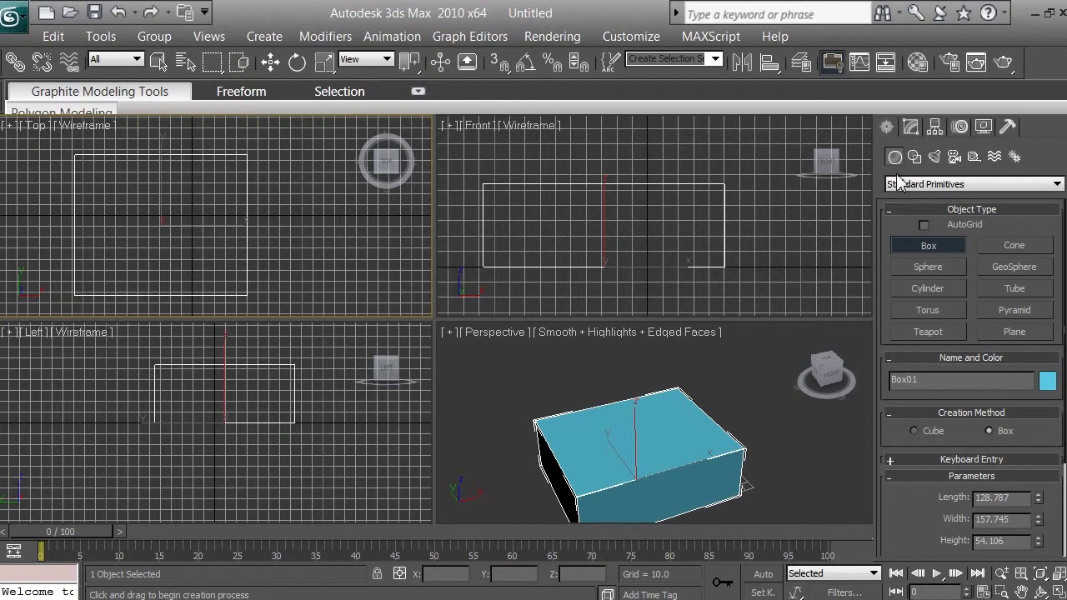
Step: Set the box's length and width to 150 and its height to 25
click(911, 126)
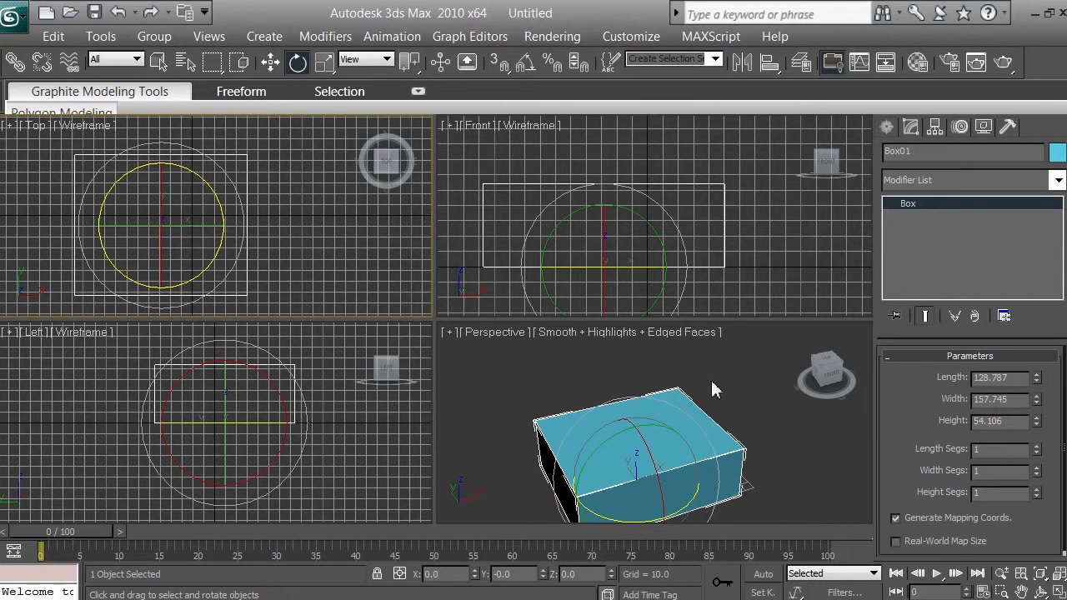
double_click(1013, 379)
text(150)
key(Return)
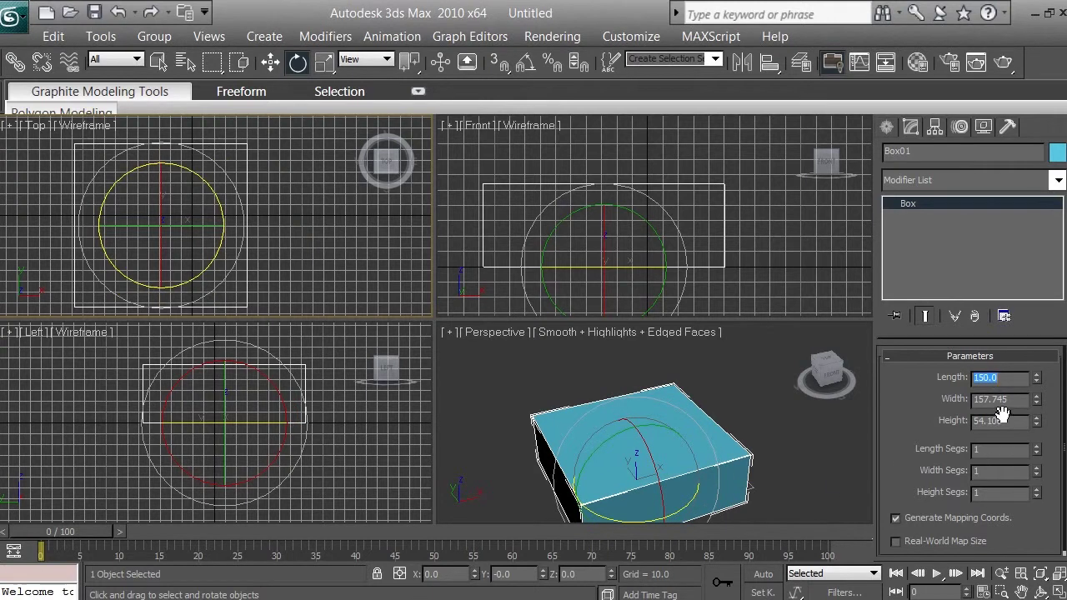
drag(1017, 398, 948, 401)
text(1)
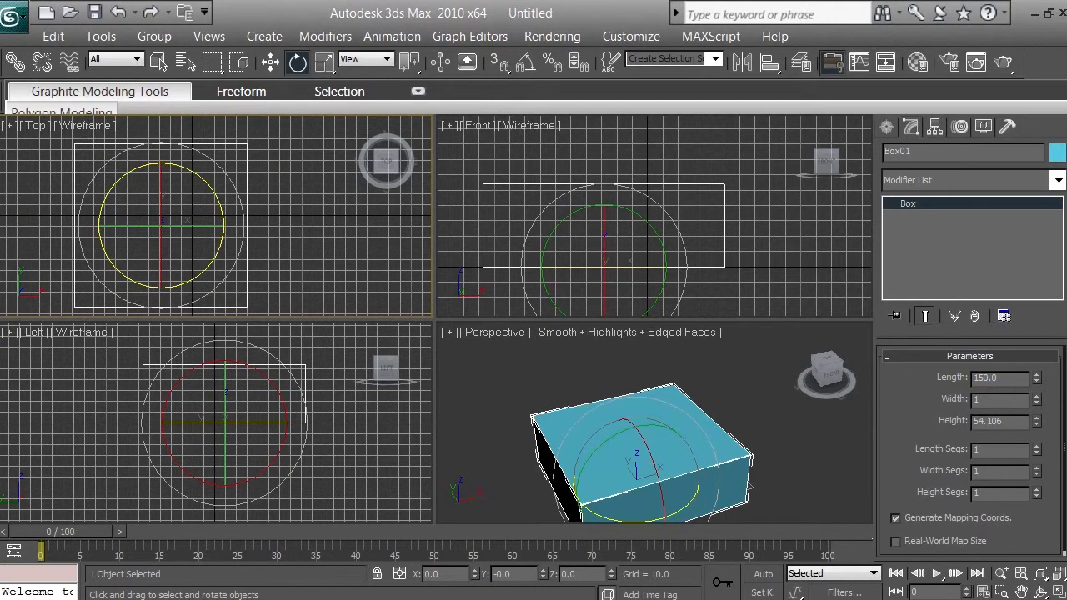
text(50)
key(Return)
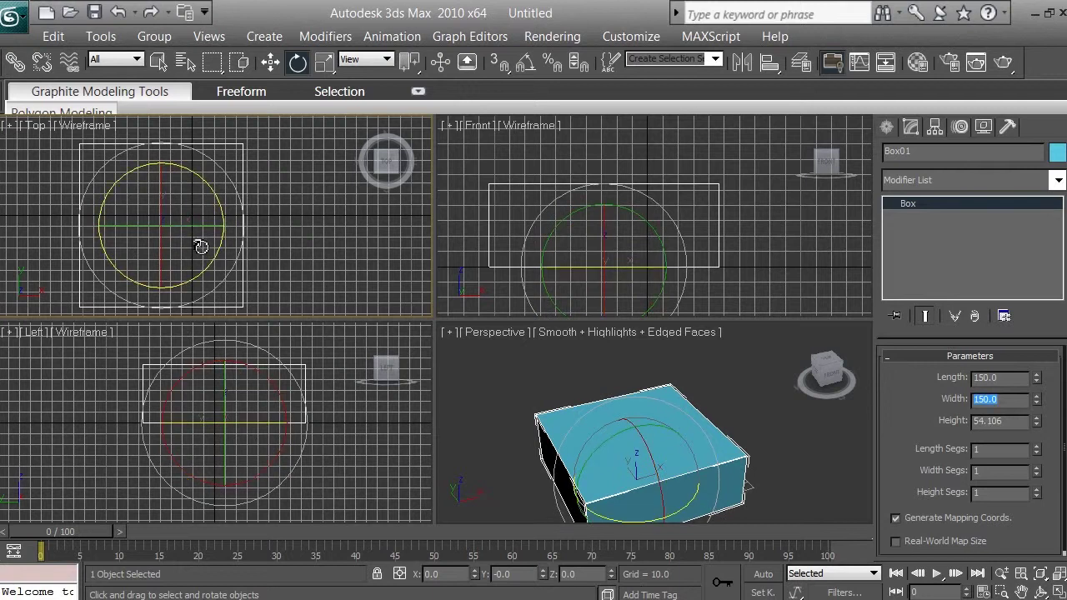
drag(1018, 426, 956, 421)
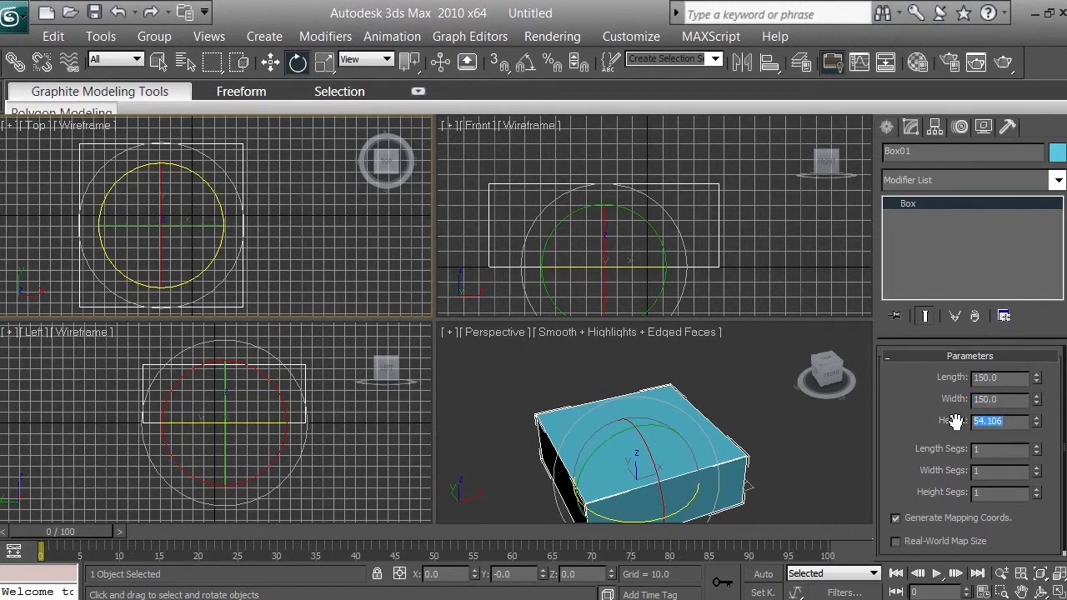
text(25)
key(Return)
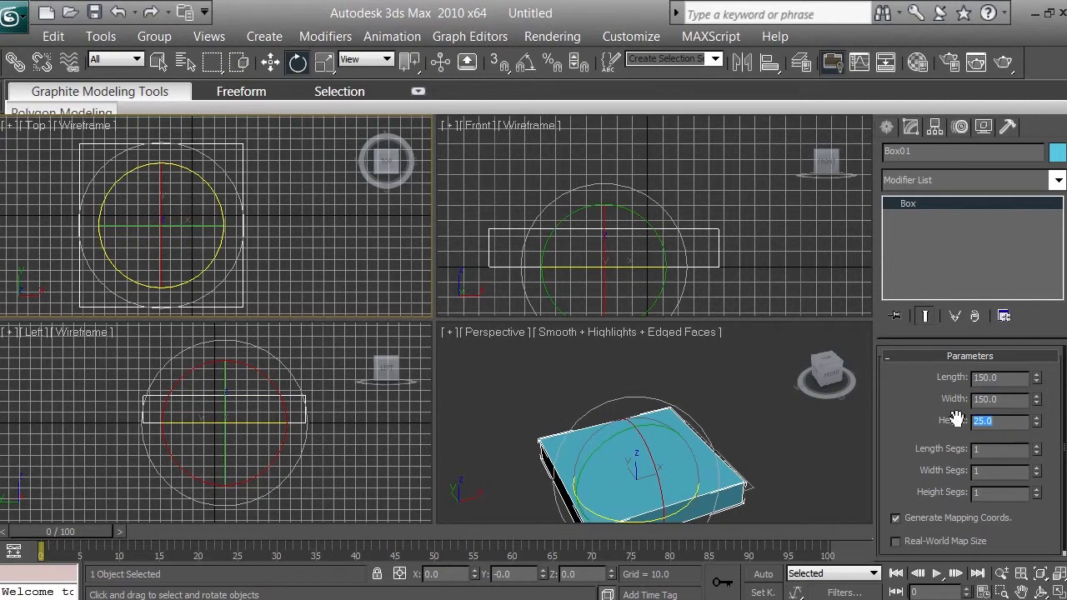
Step: Convert the 150 x 150 x 25 box to an Editable Poly
right_click(953, 213)
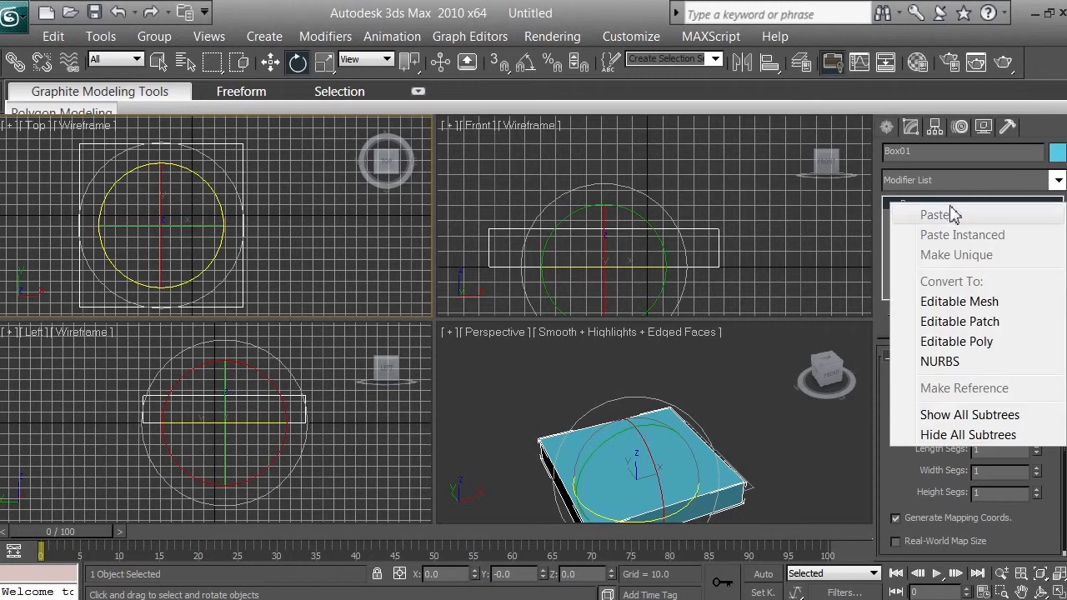
click(963, 342)
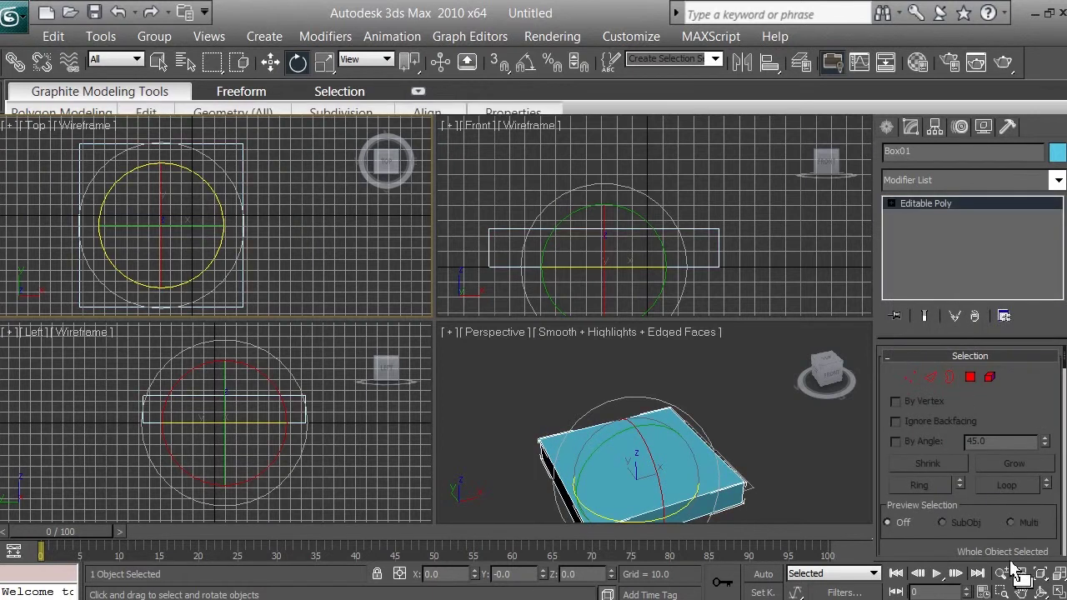
click(1023, 591)
drag(768, 482, 739, 391)
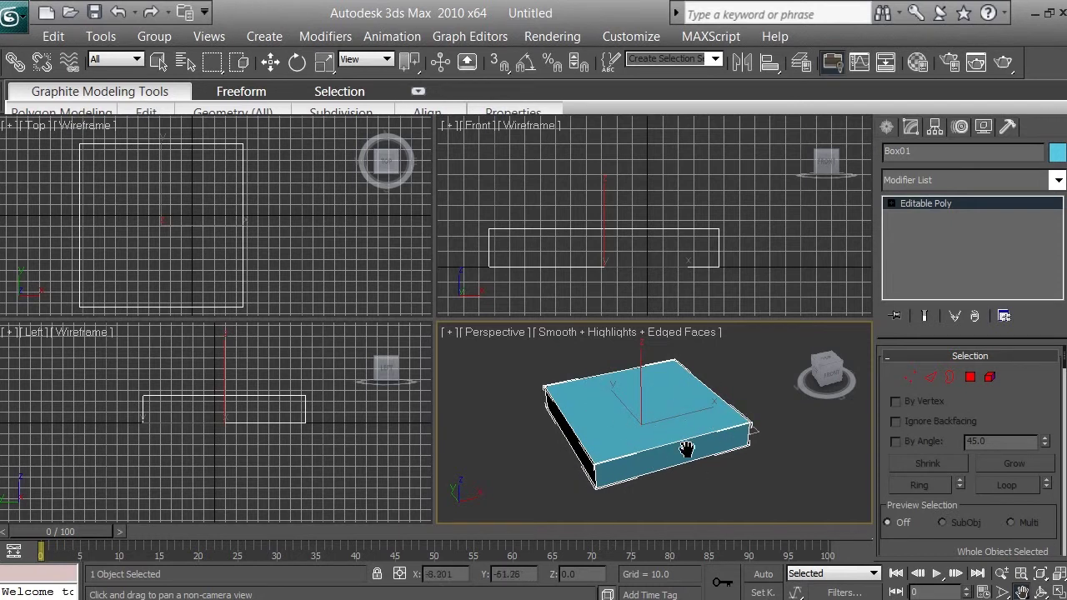
drag(671, 433, 686, 446)
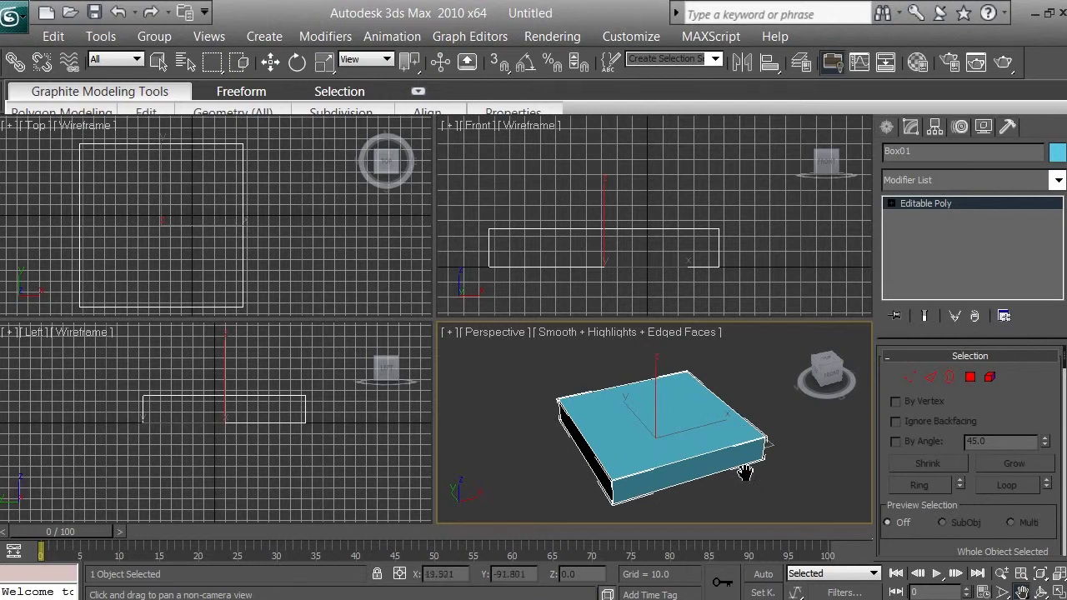
Step: Turn the Edged Faces display off and back on in the Perspective view
click(611, 331)
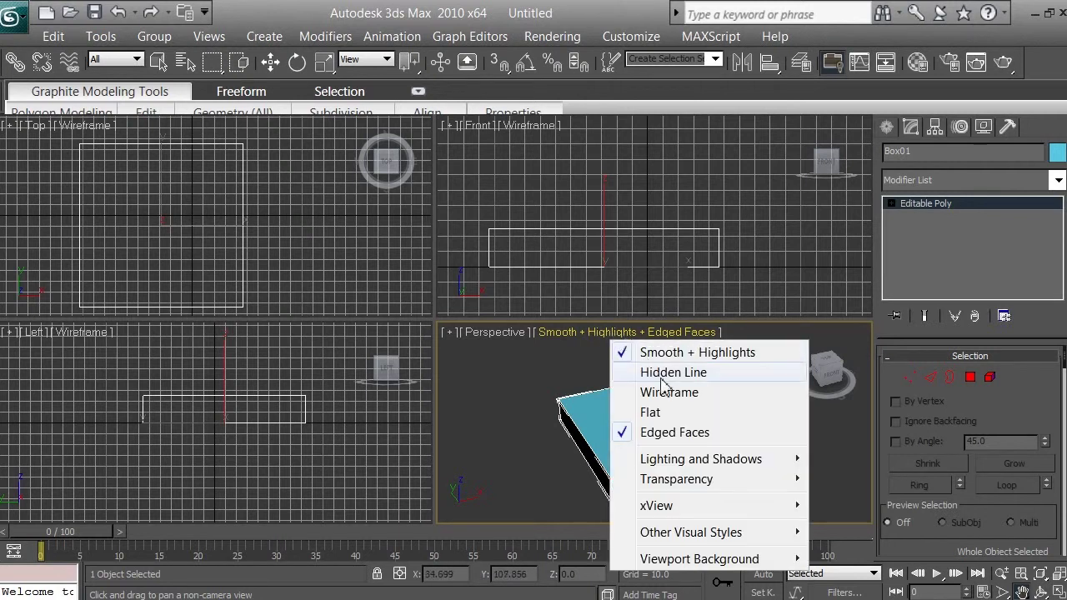
click(682, 442)
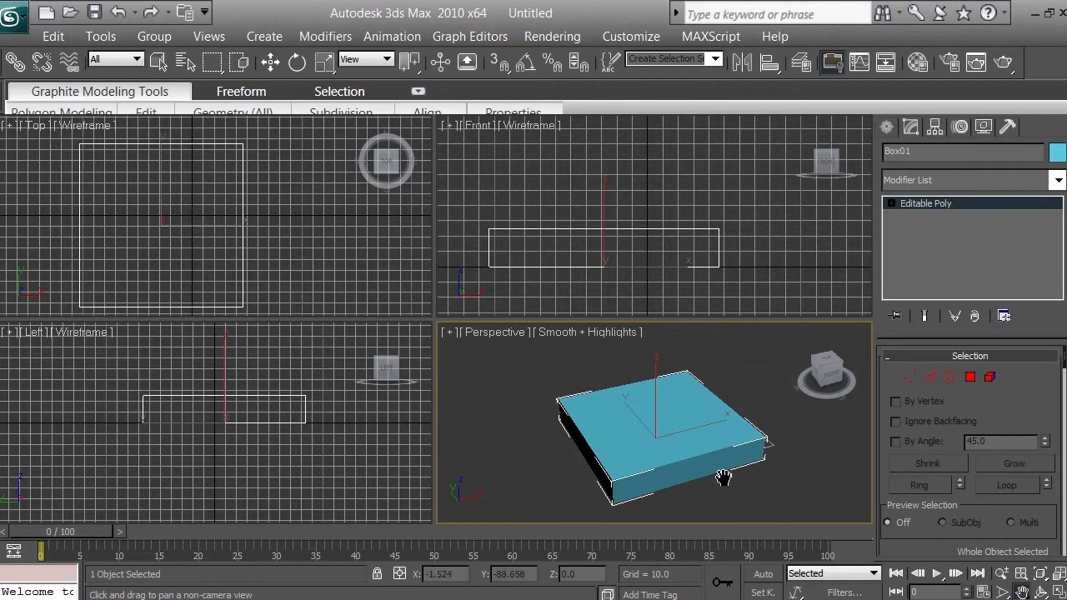
click(615, 333)
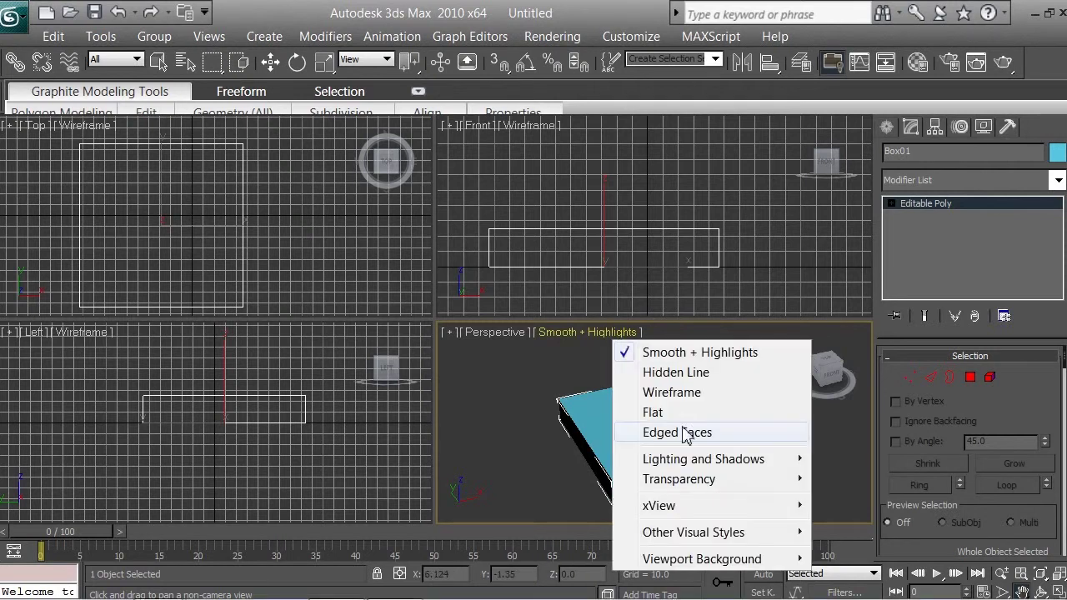
click(686, 434)
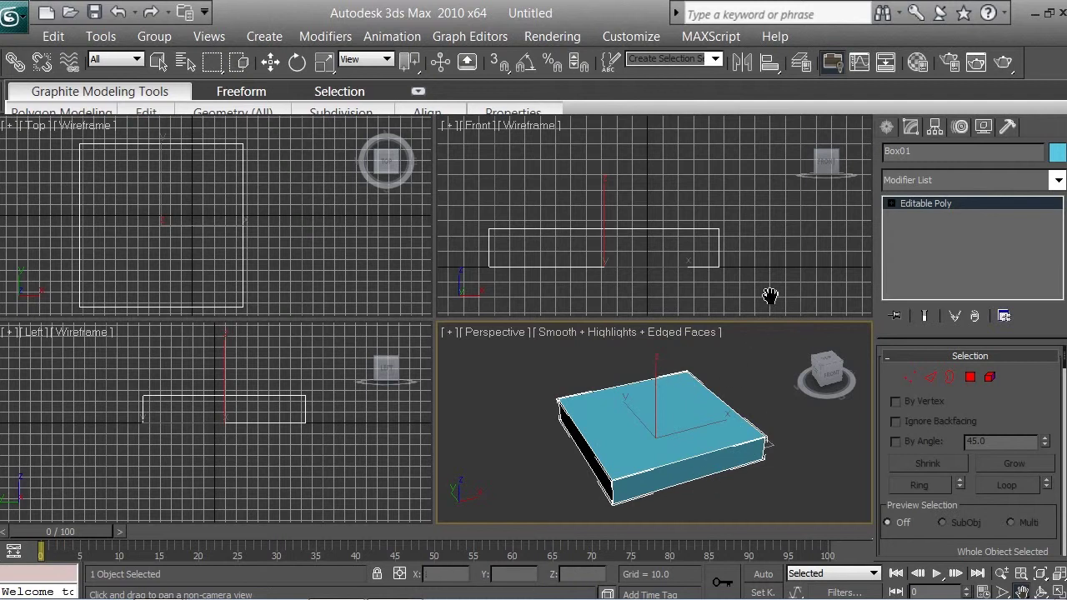
Step: Create a cylinder from the box's centre in the Top view, with a radius of about 71 and a height of about -30
click(889, 130)
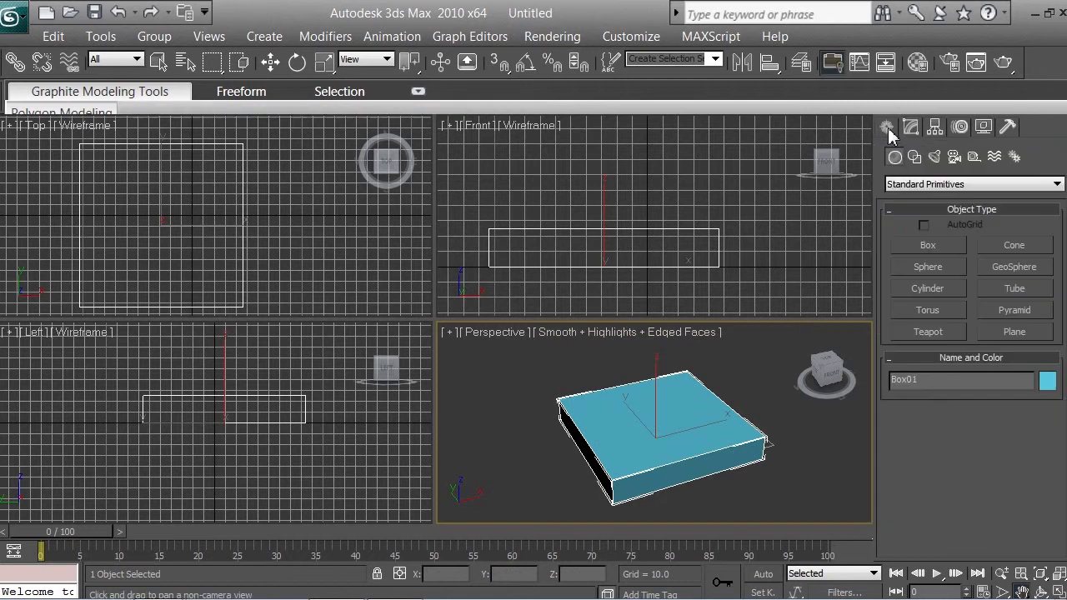
click(912, 185)
click(913, 190)
click(944, 288)
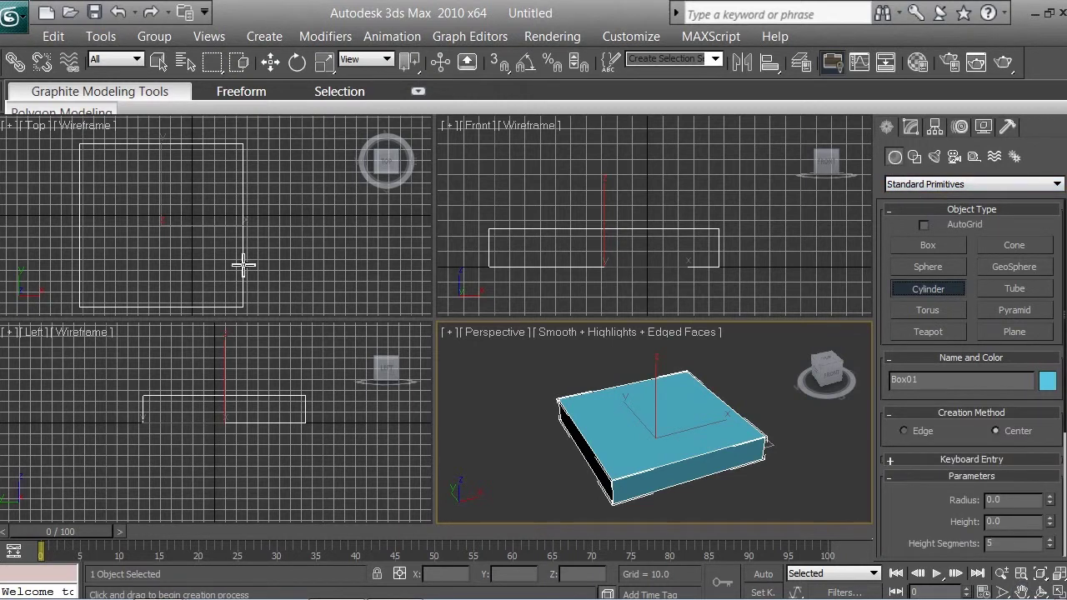
click(166, 223)
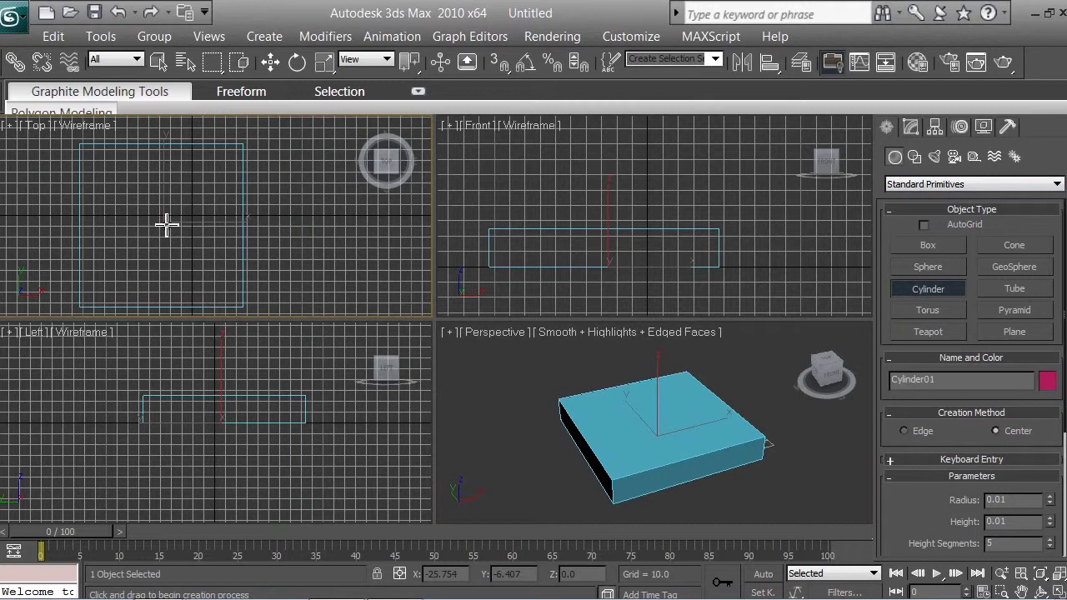
drag(166, 224, 188, 151)
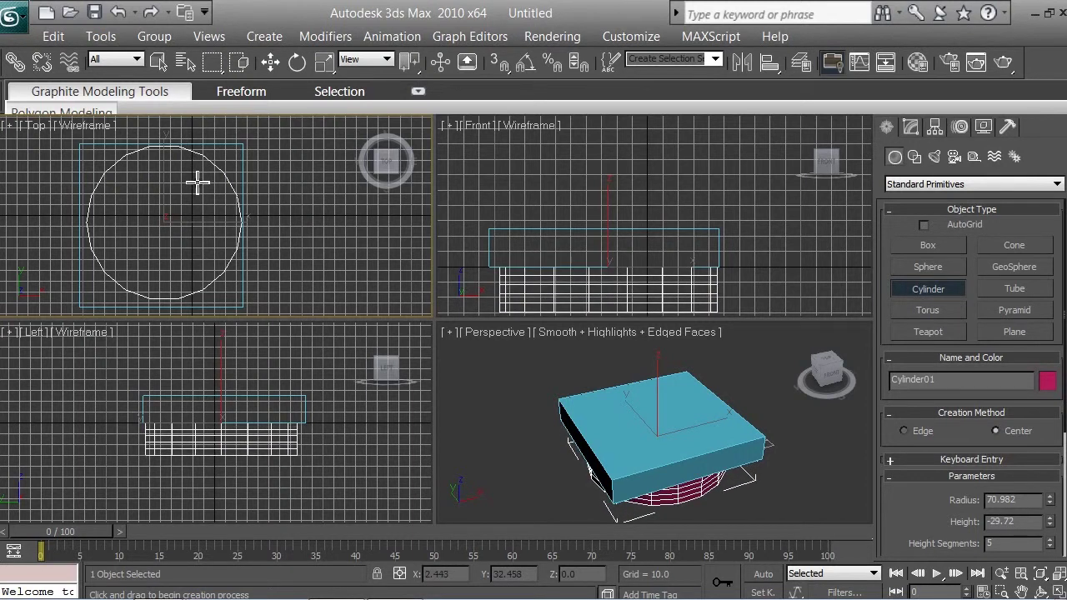
click(198, 182)
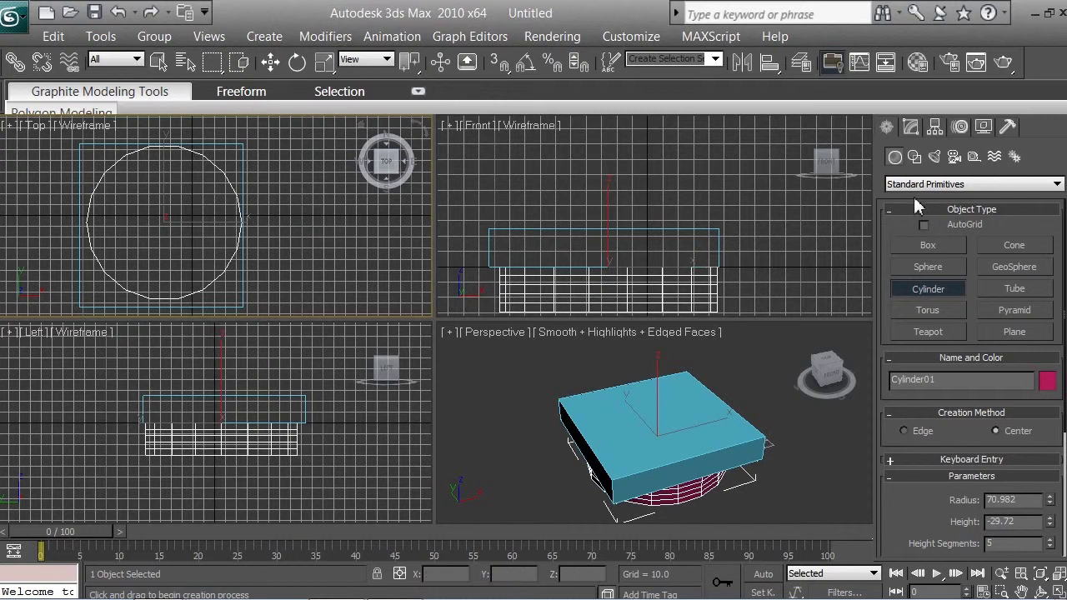
Step: Set the cylinder's number of height segments to 1
click(913, 127)
key(e)
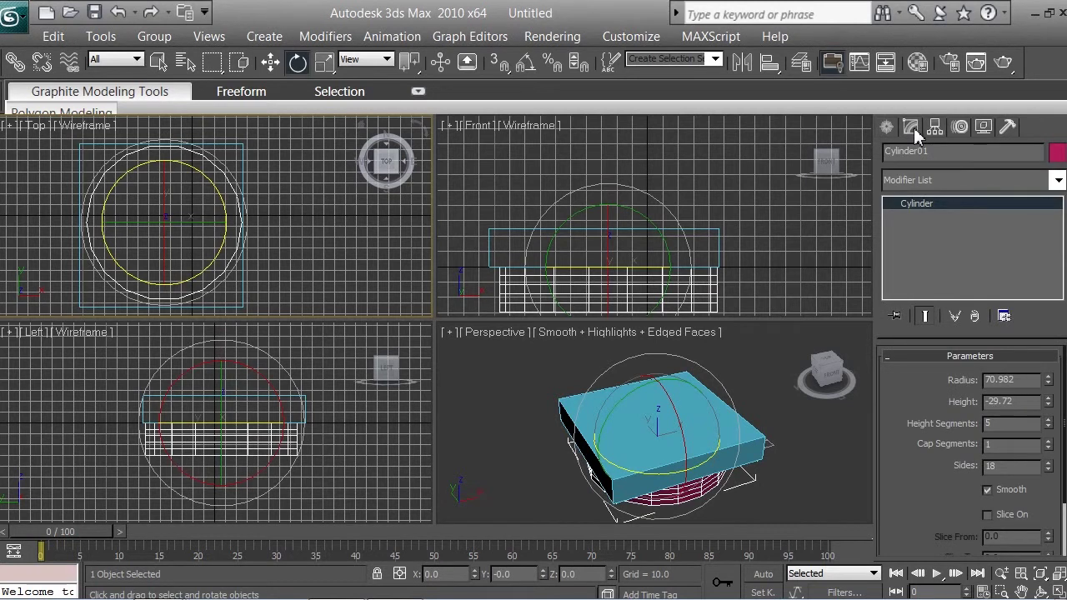
double_click(1000, 426)
text(2)
key(BackSpace)
text(1)
key(Return)
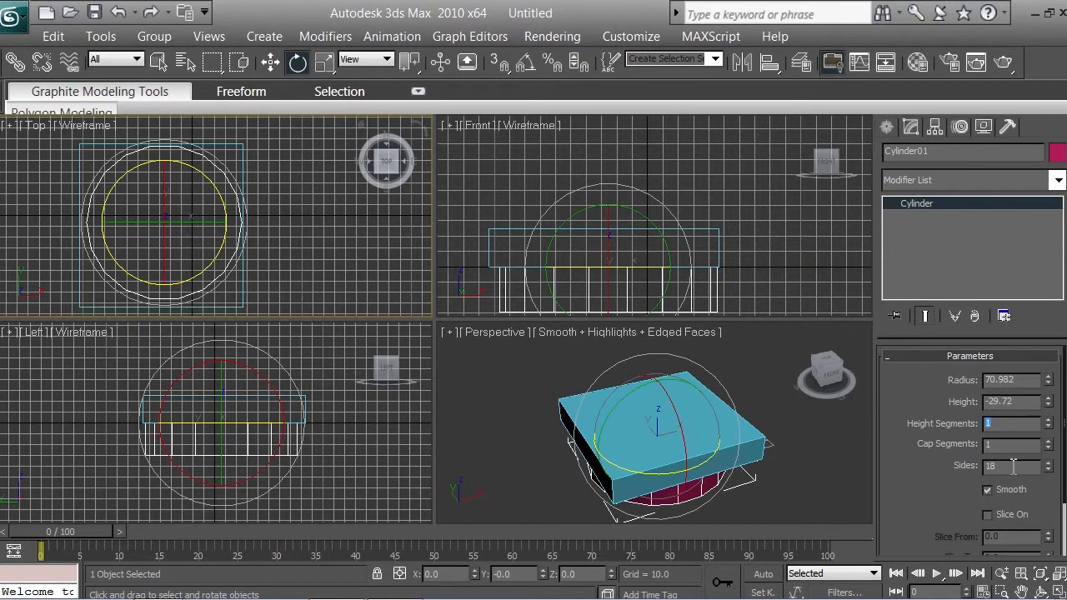
Step: Set the cylinder's number of sides to 128
drag(1014, 467, 990, 467)
text(1)
key(Return)
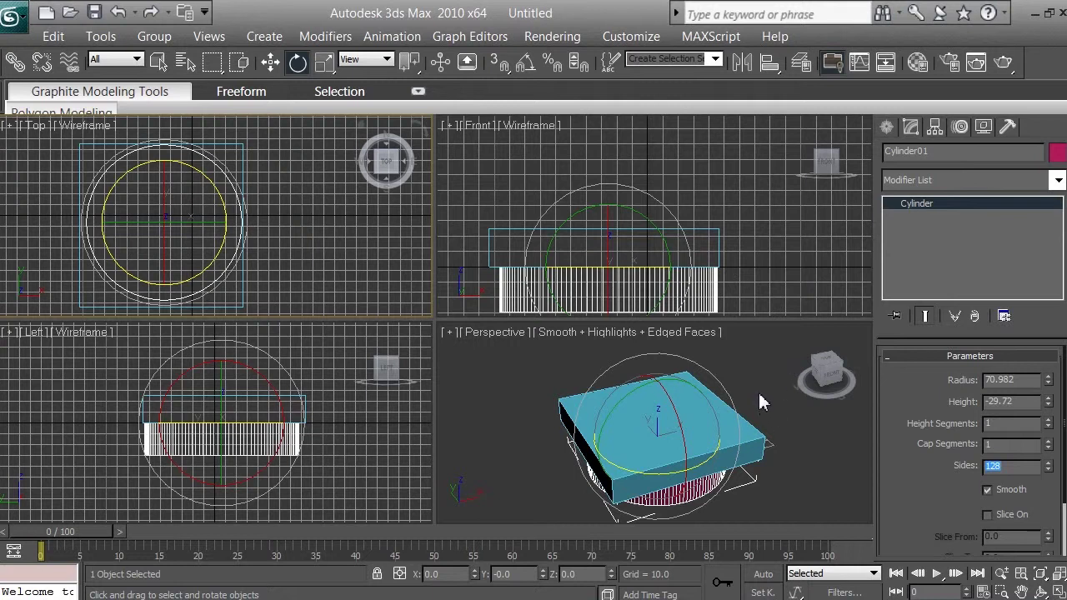
Step: Raise the cylinder vertically in the Front view to a Z position of about 41, so its top stands above the box
click(272, 74)
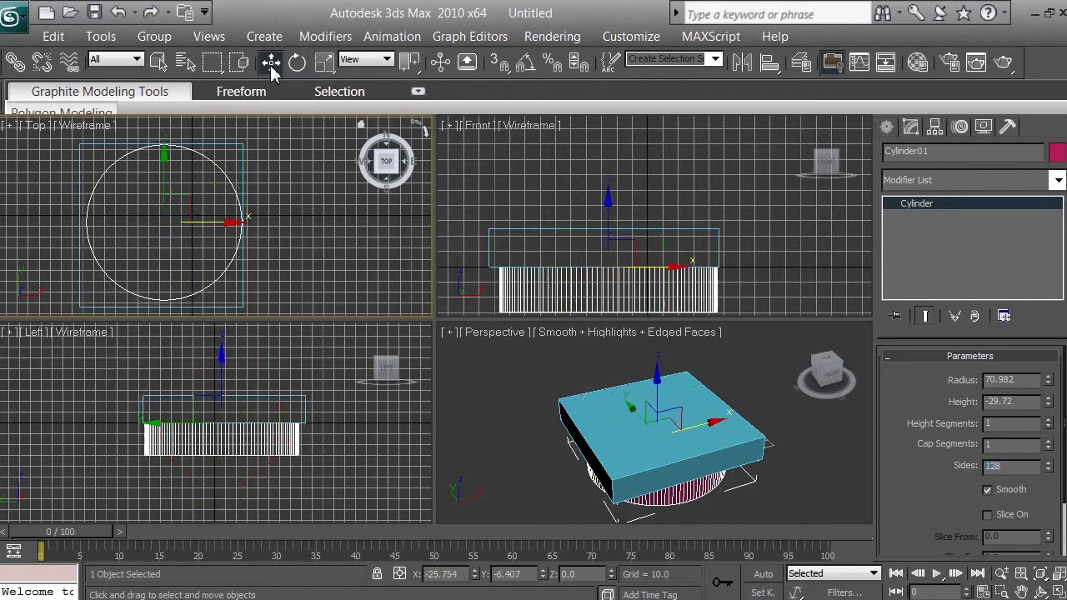
right_click(562, 184)
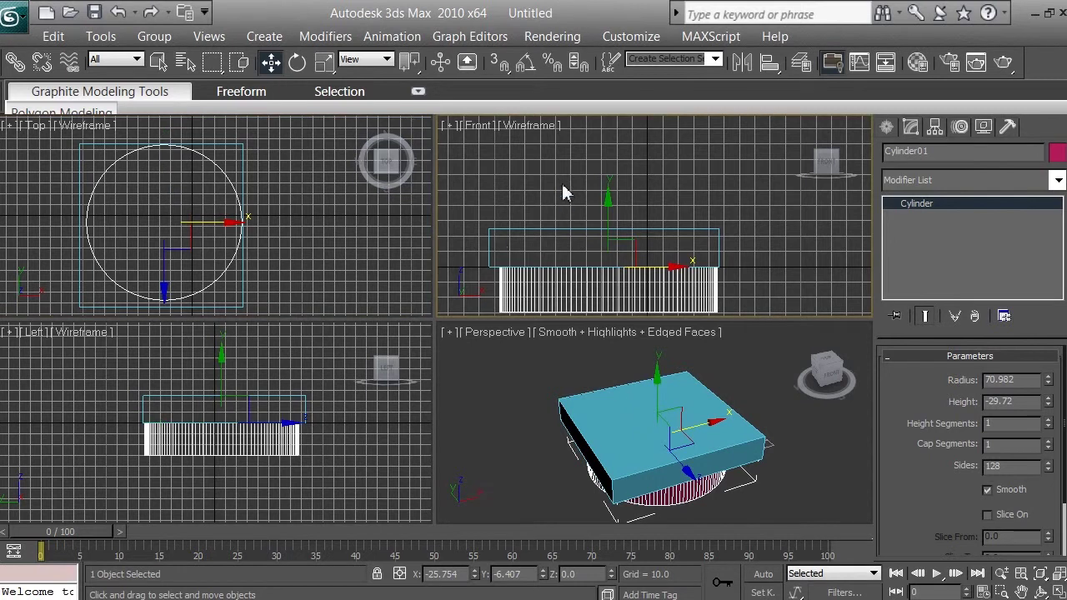
click(1003, 576)
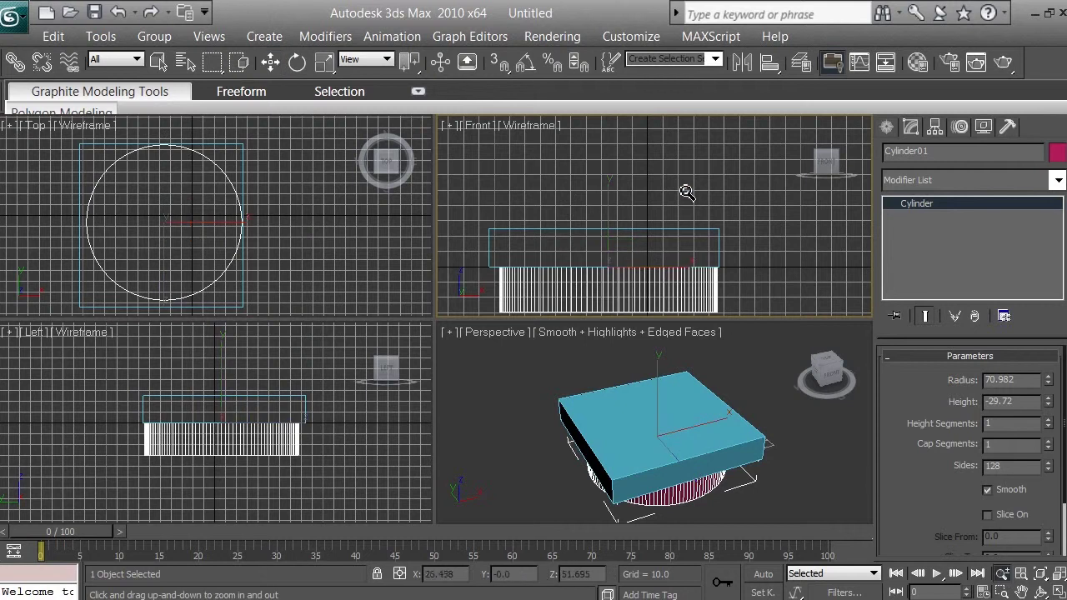
drag(687, 192, 688, 246)
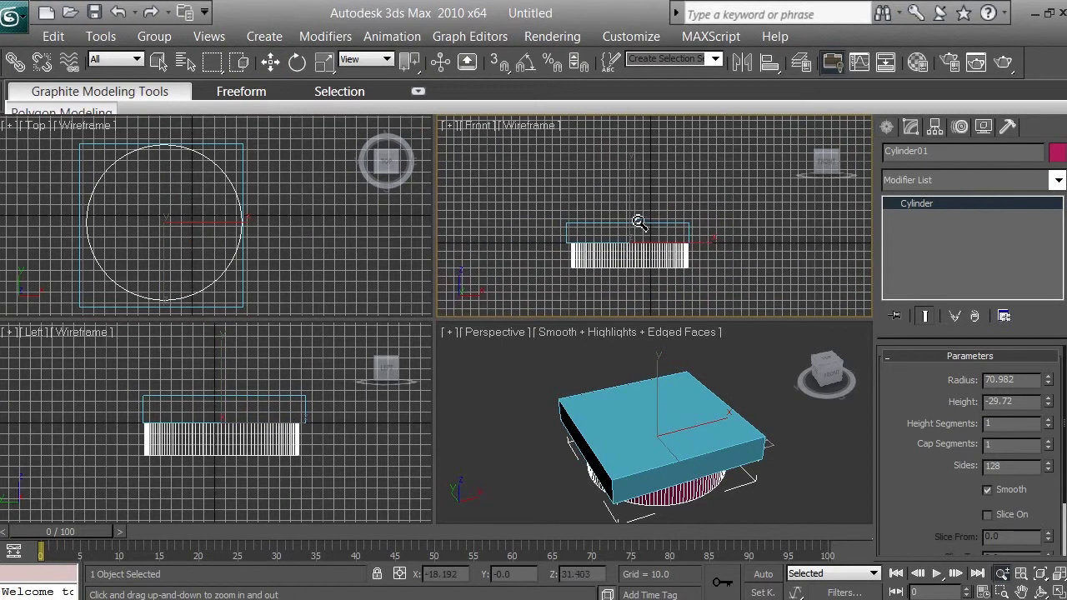
click(270, 62)
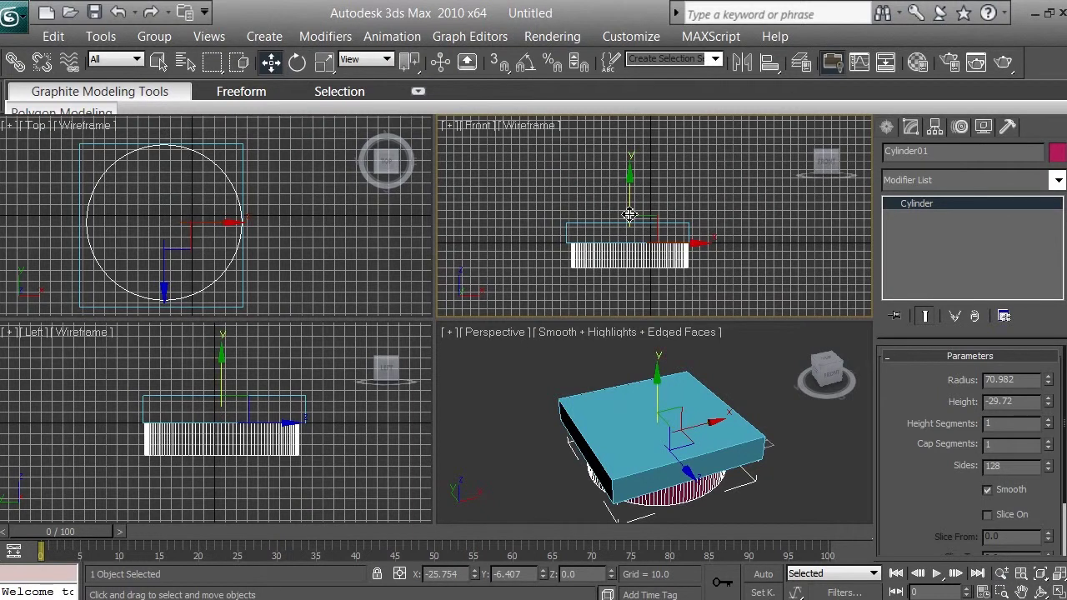
drag(633, 208, 633, 173)
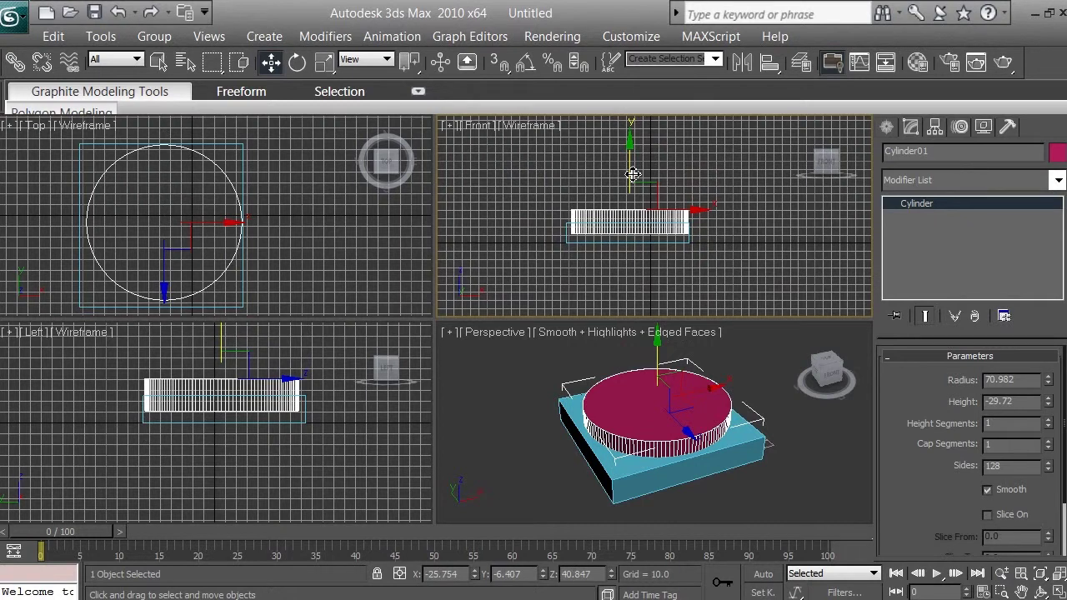
Step: Scale the cylinder along its height to about 222% so it passes through the box, and convert it to an Editable Poly
click(325, 64)
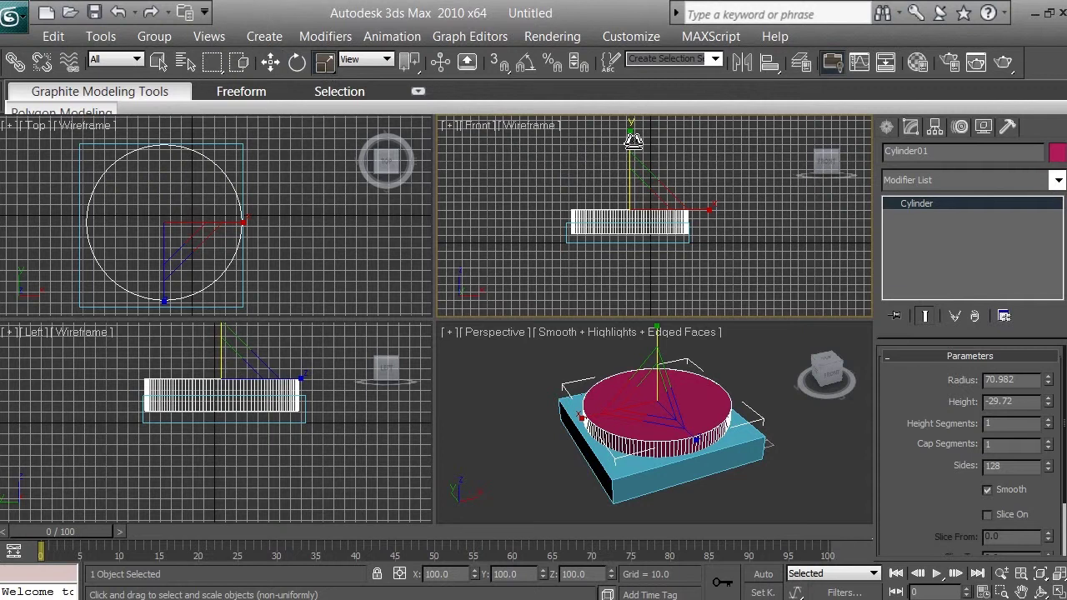
drag(634, 142, 634, 67)
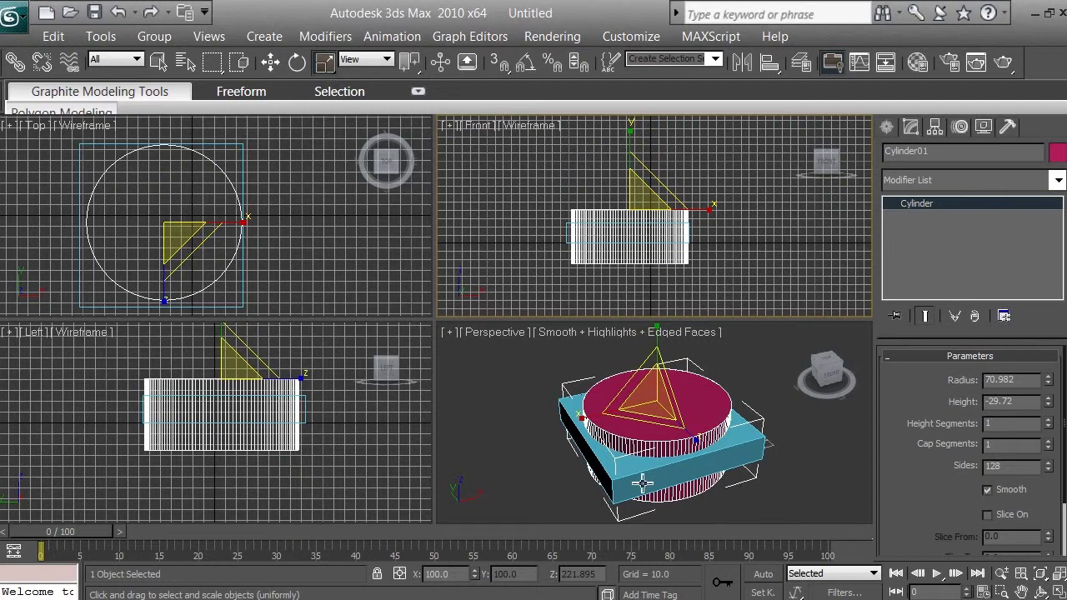
right_click(934, 211)
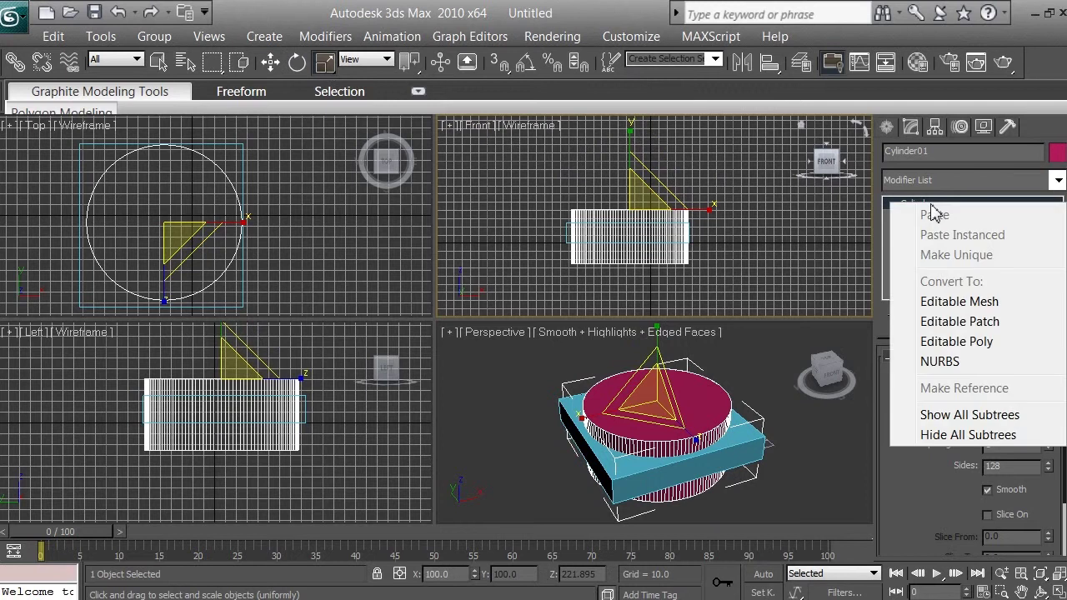
click(980, 348)
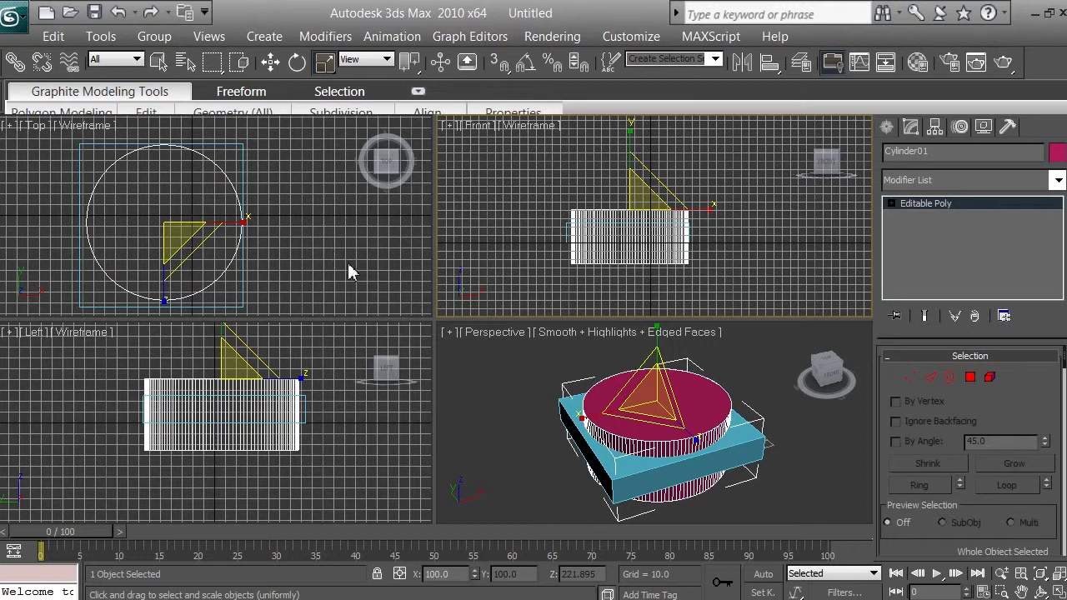
Step: Centre the cylinder within the box in the Top view by moving it to about X -27.3, Y -8.7
right_click(302, 261)
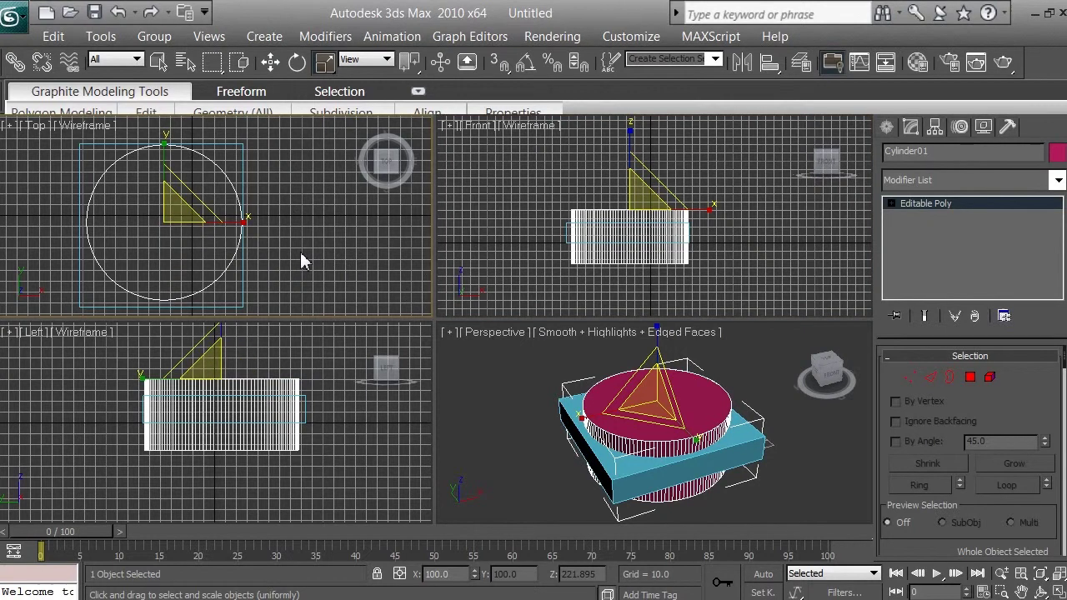
click(1023, 592)
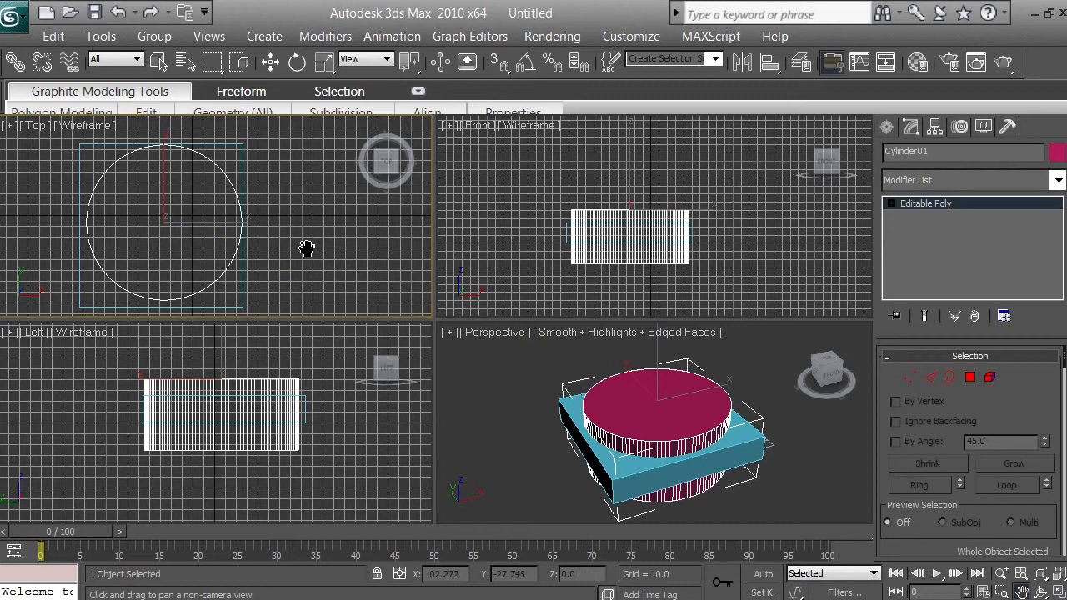
drag(307, 247, 361, 240)
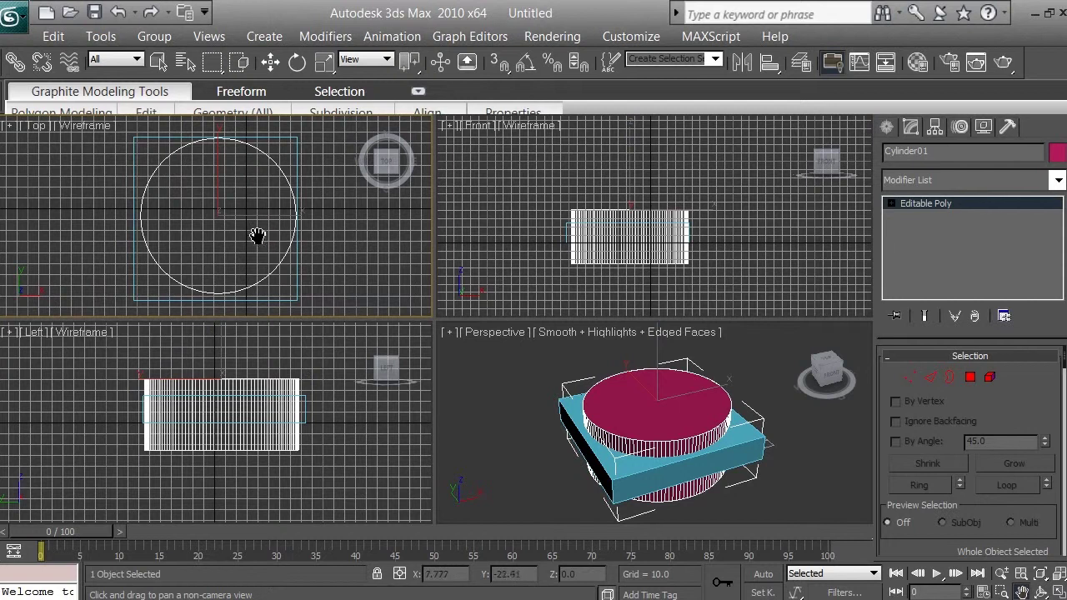
drag(257, 241, 268, 240)
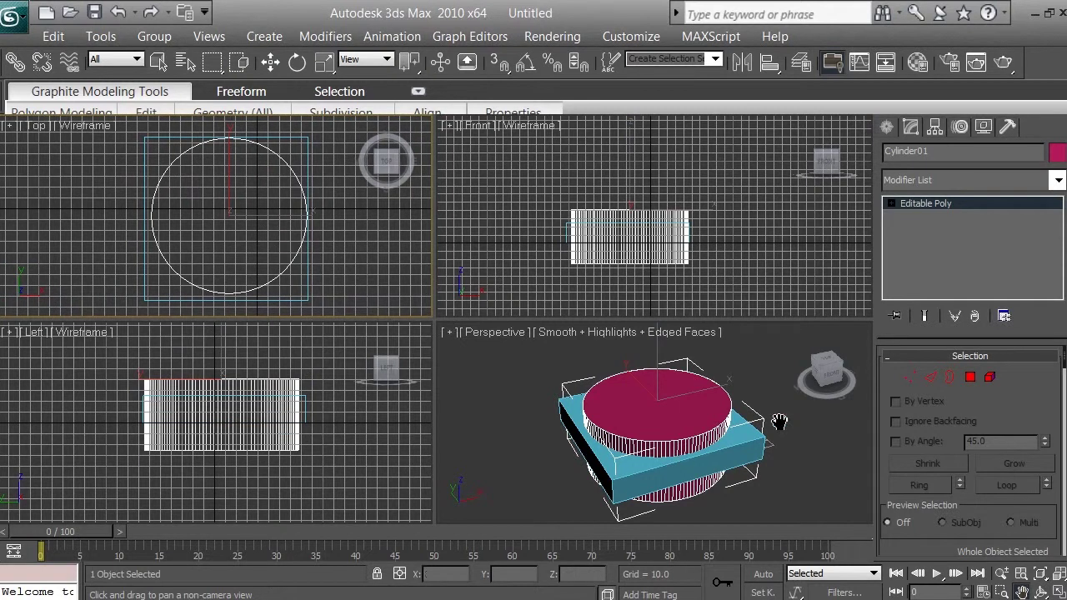
scroll(272, 240, up, 3)
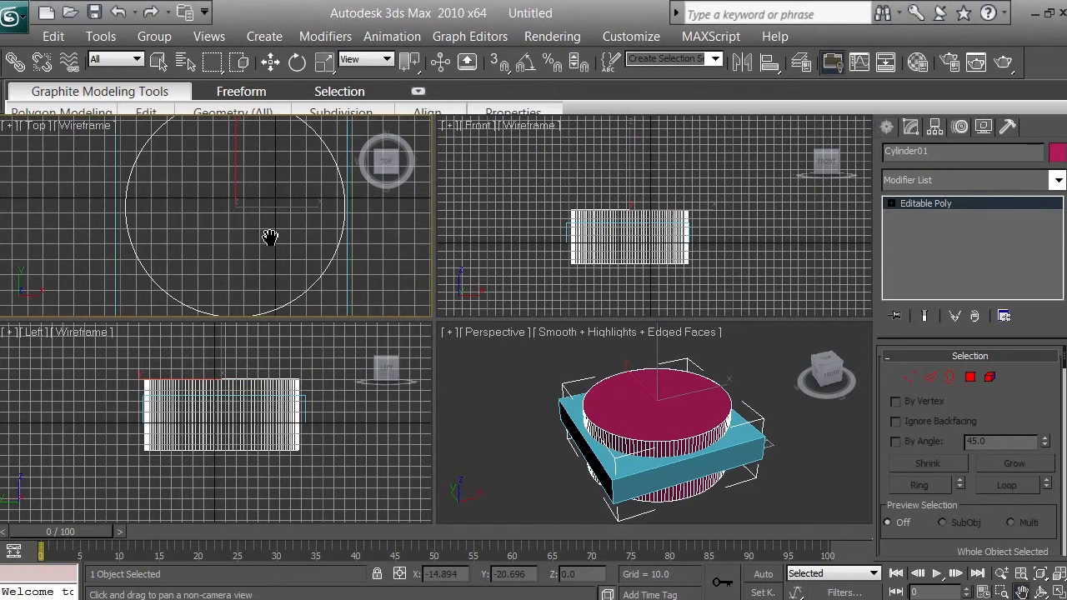
drag(276, 234, 188, 248)
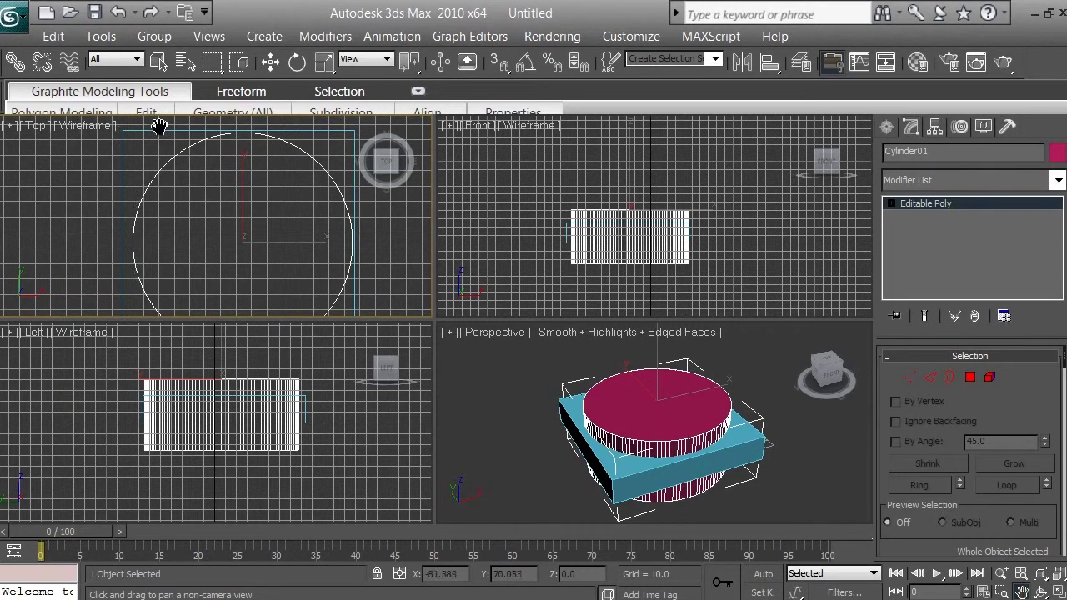
mouse_move(289, 280)
mouse_down()
mouse_move(293, 184)
mouse_move(308, 294)
mouse_move(303, 238)
mouse_move(283, 261)
mouse_up()
right_click(284, 261)
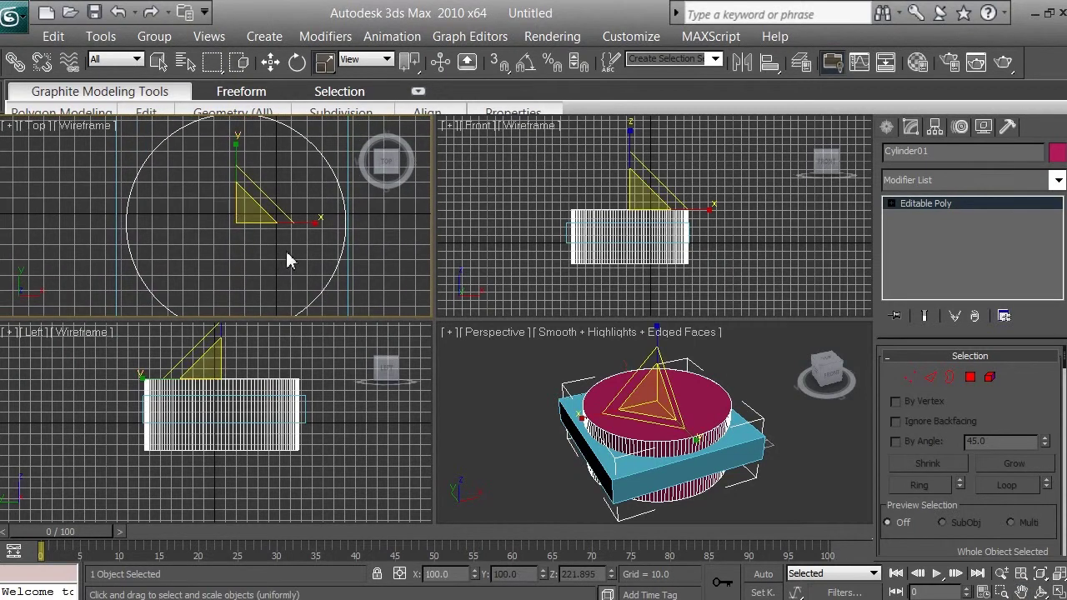
click(272, 63)
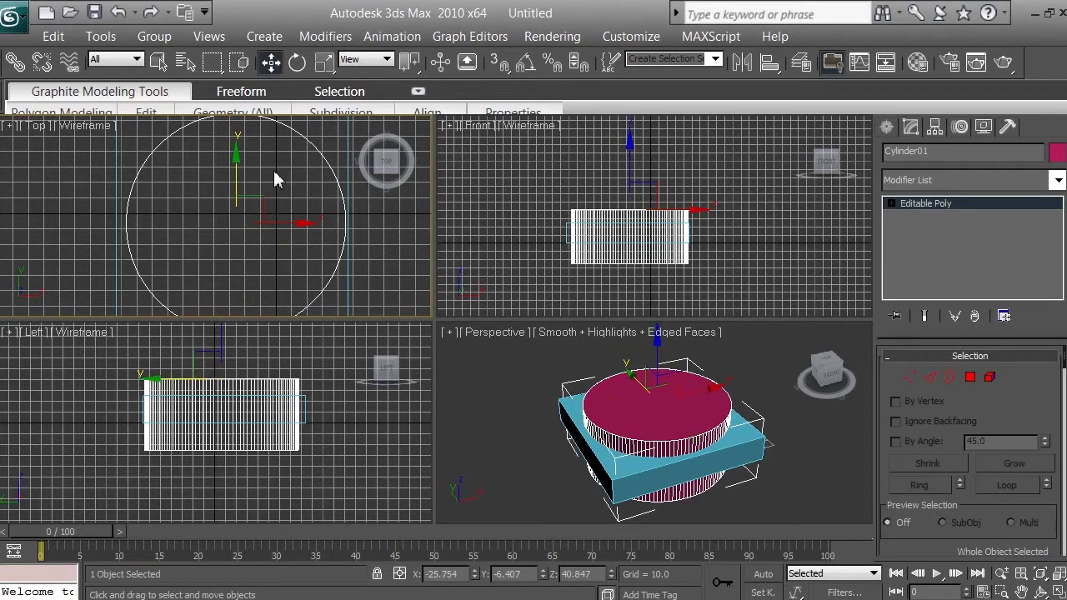
right_click(197, 219)
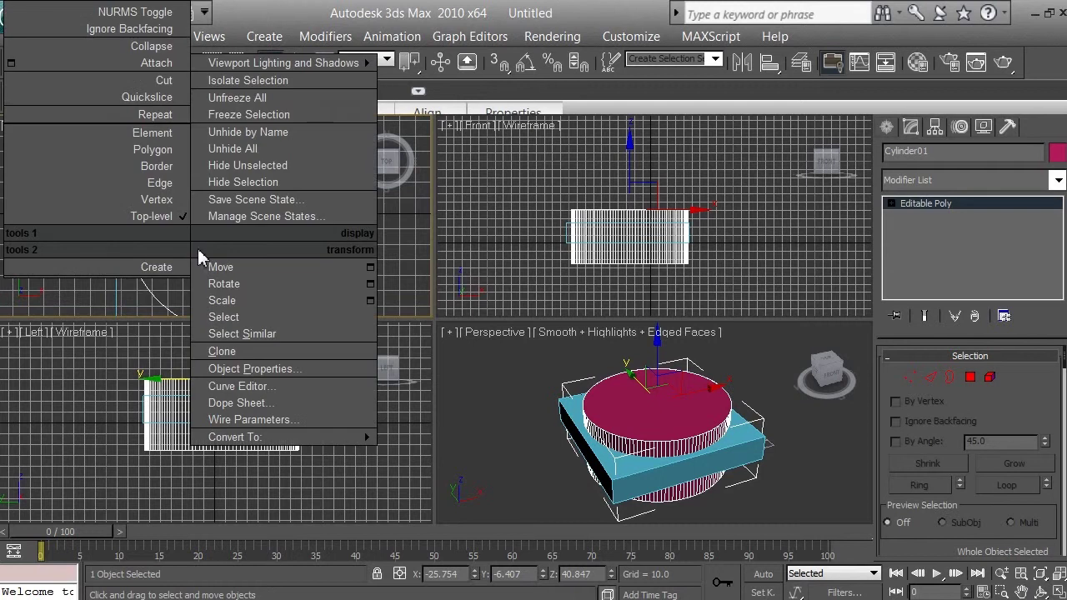
key(Escape)
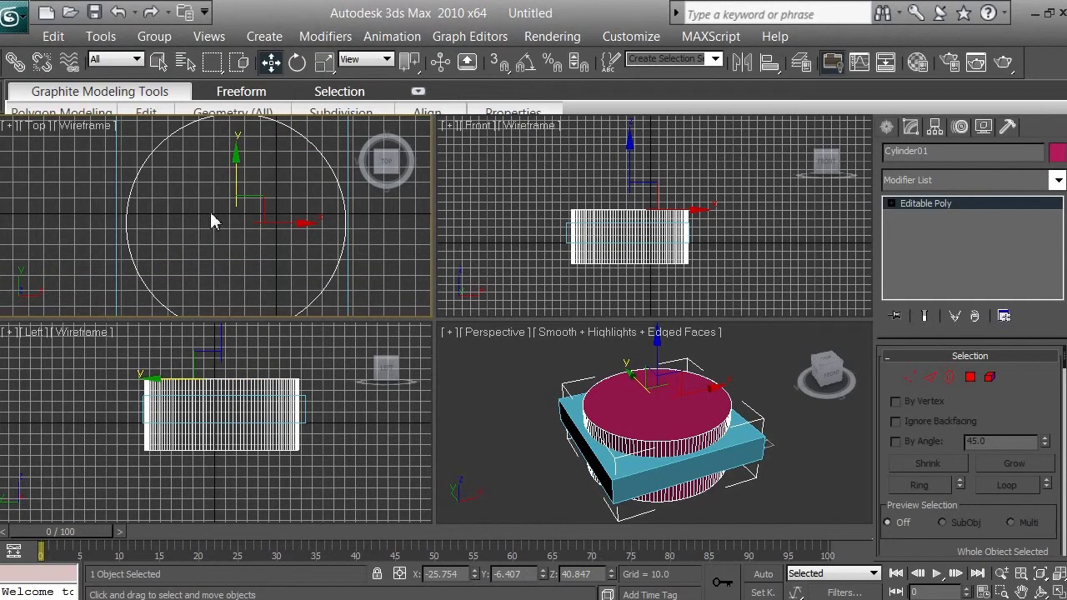
right_click(212, 221)
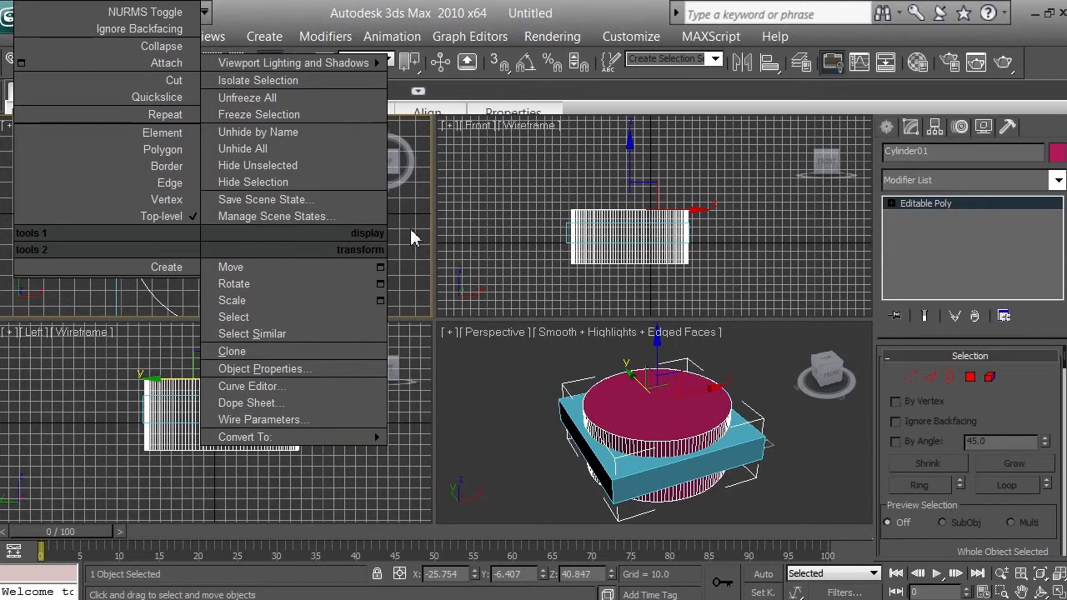
key(Escape)
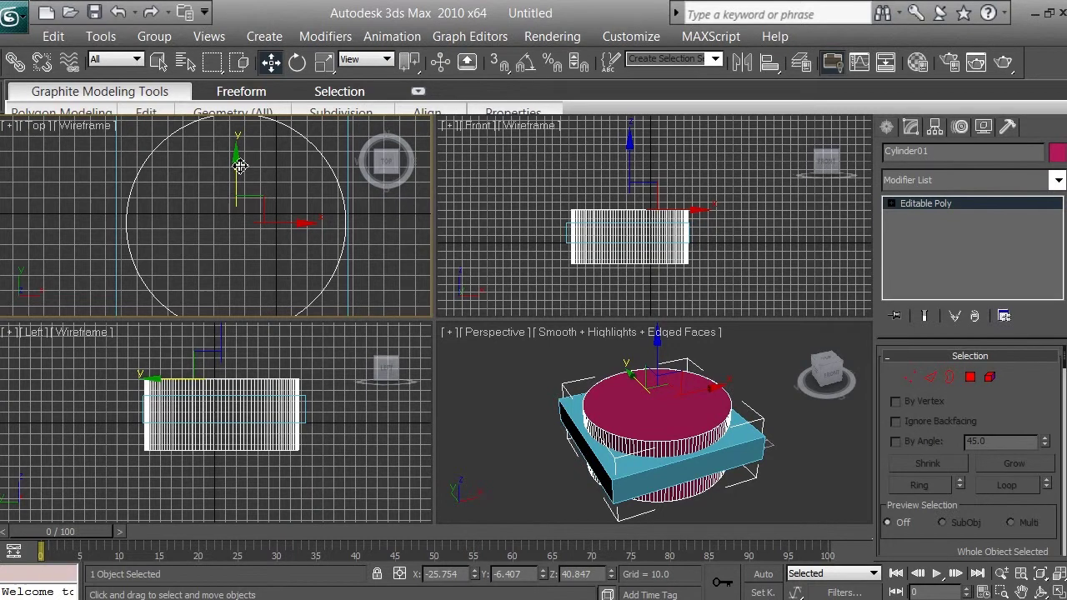
scroll(262, 214, down, 2)
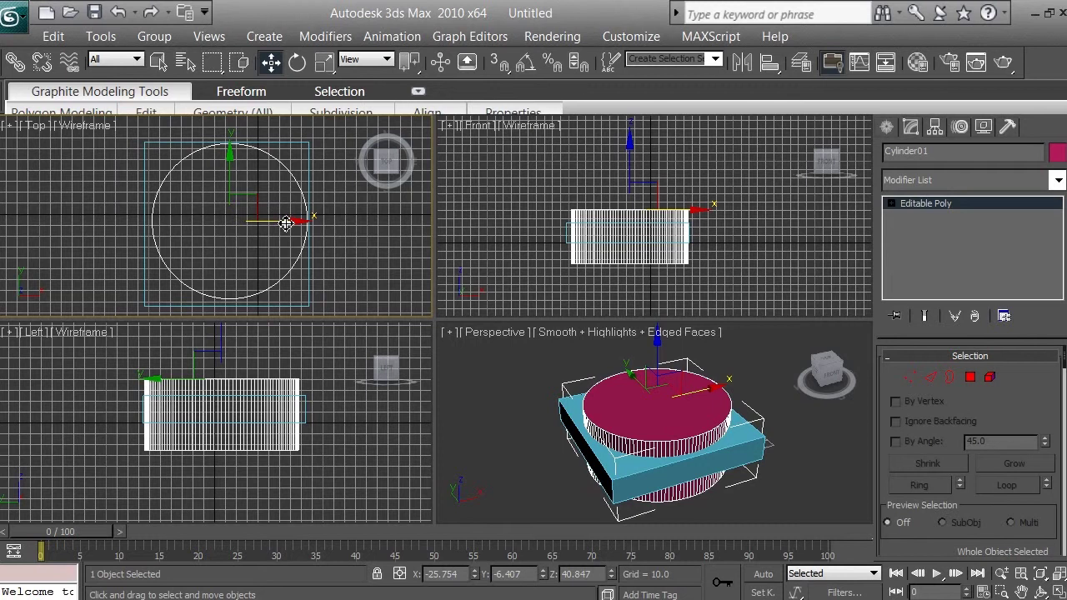
drag(288, 222, 283, 223)
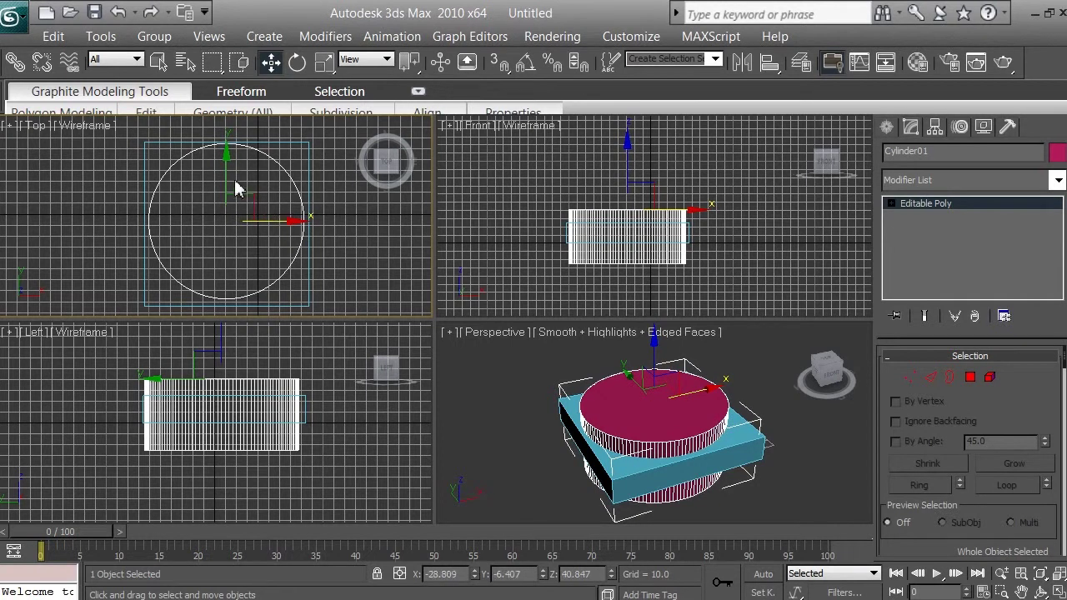
drag(232, 175, 233, 180)
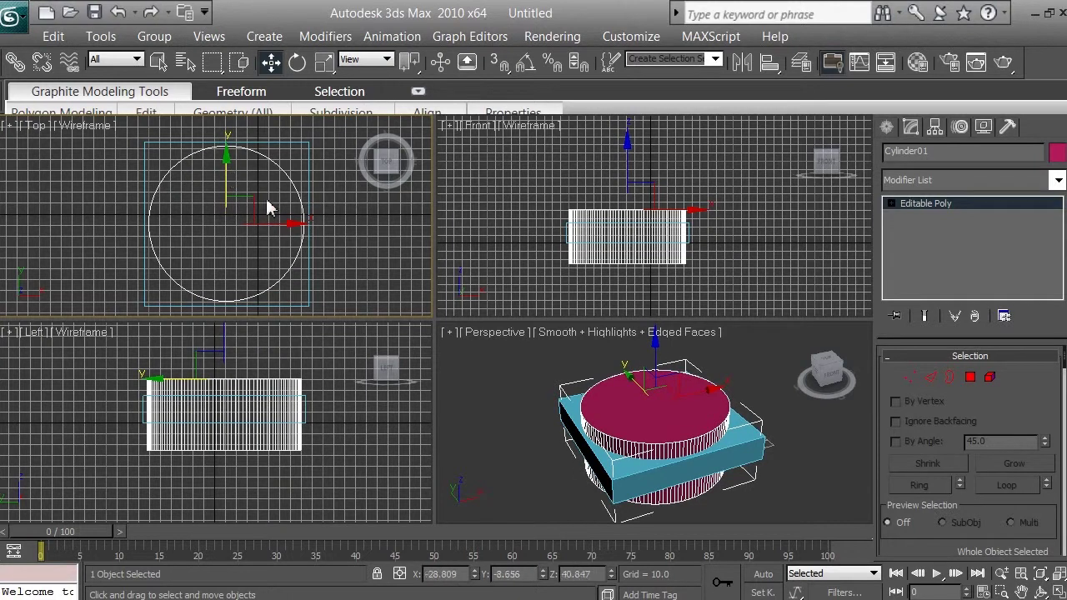
drag(284, 226, 285, 226)
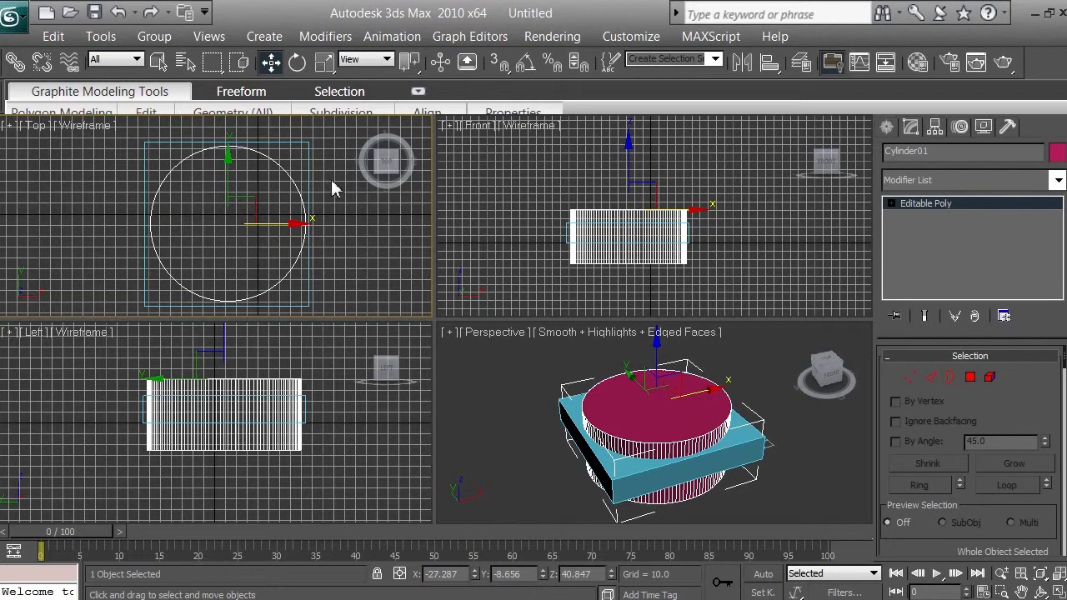
Step: Clone the cylinder in place as an independent copy
click(53, 38)
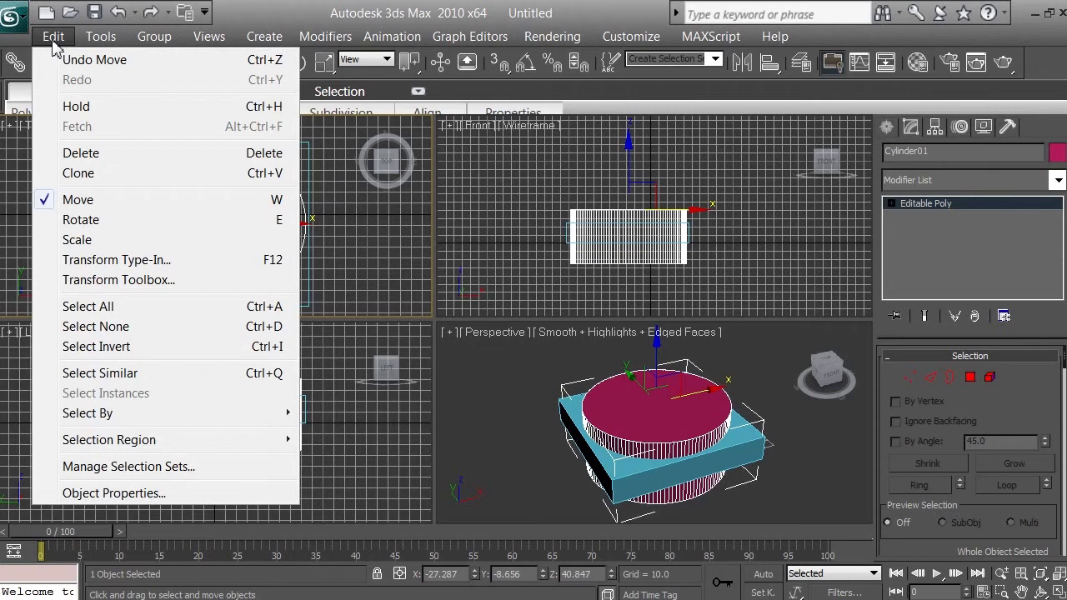
click(80, 173)
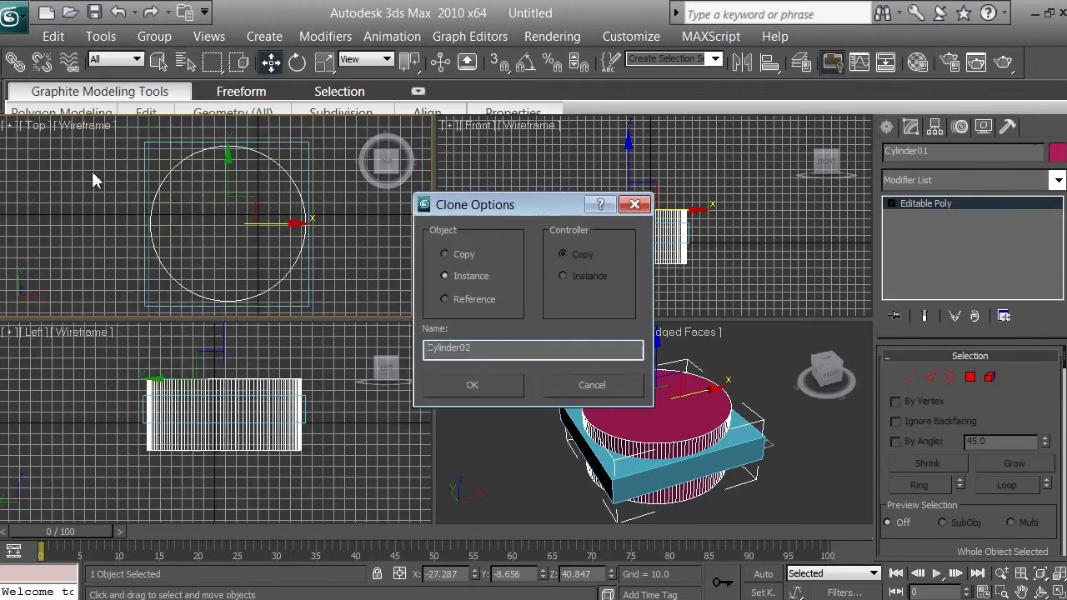
click(466, 261)
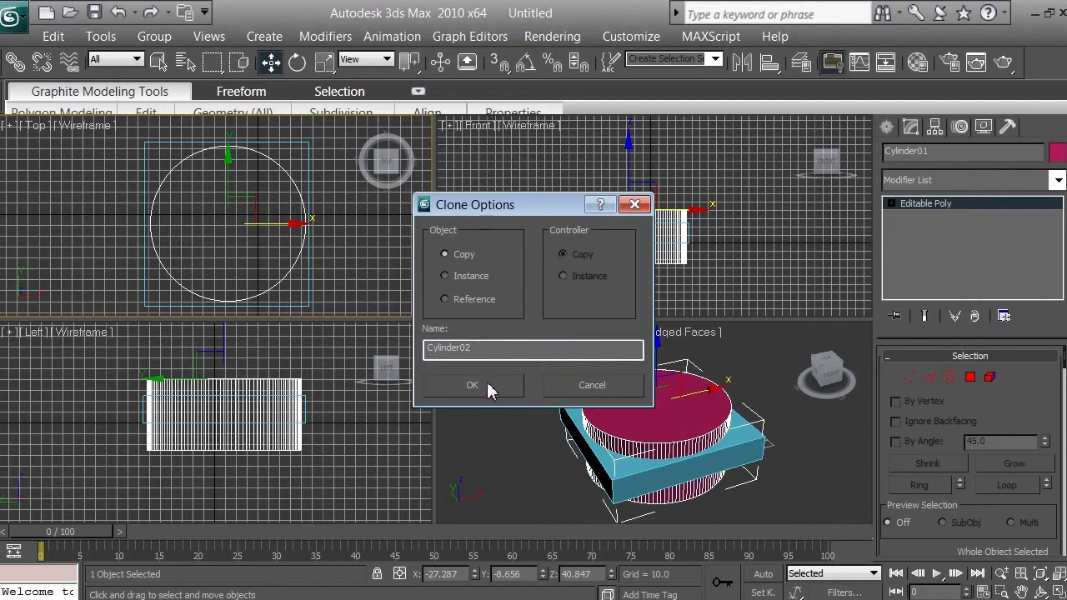
click(465, 300)
click(463, 304)
click(488, 388)
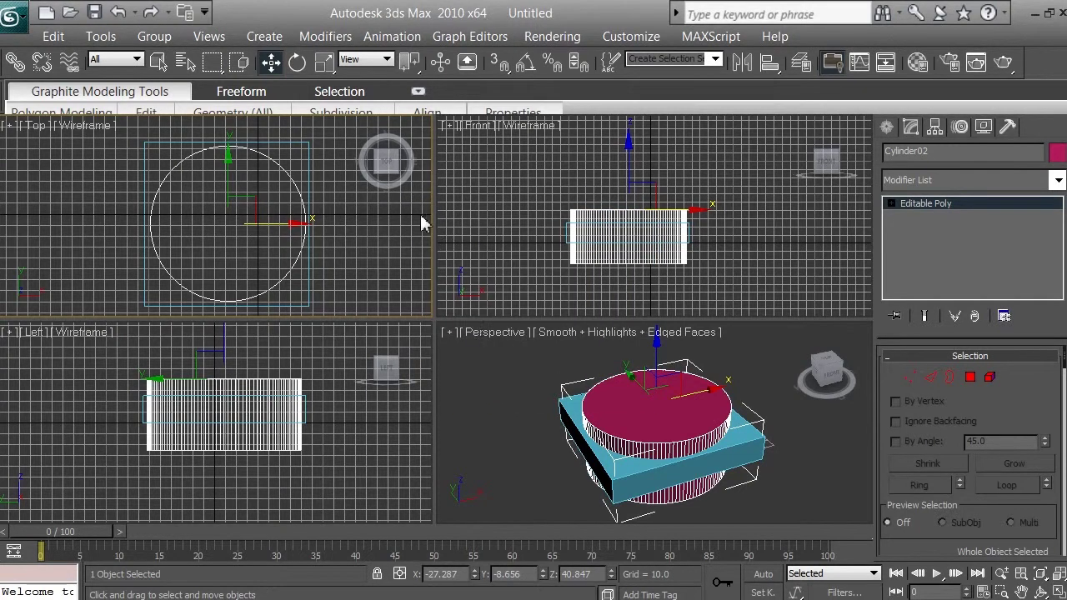